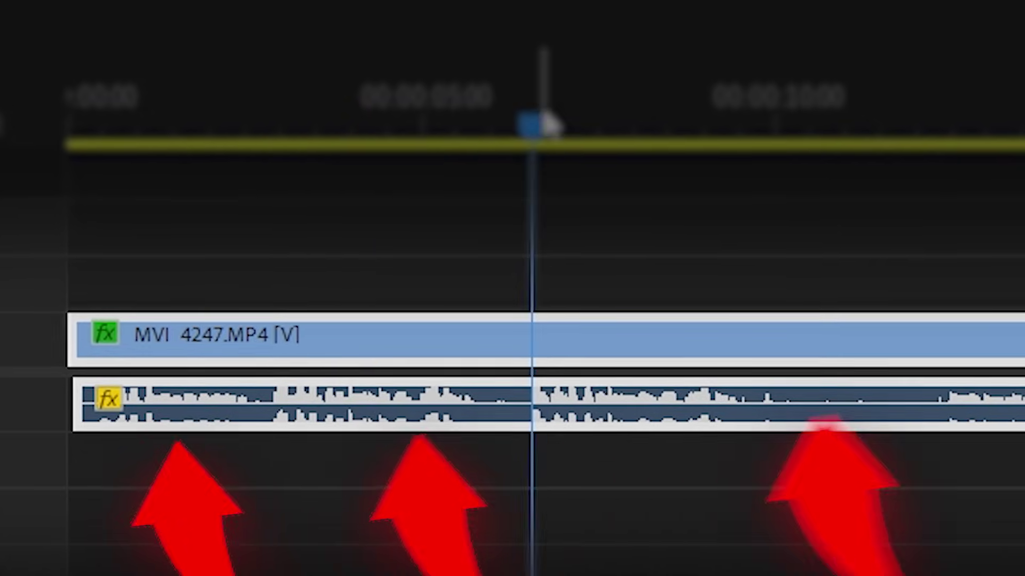
# Step: Cut the MVI 4247 clip at 6.5 s and trim back the start of the following piece
pyautogui.click(876, 211)
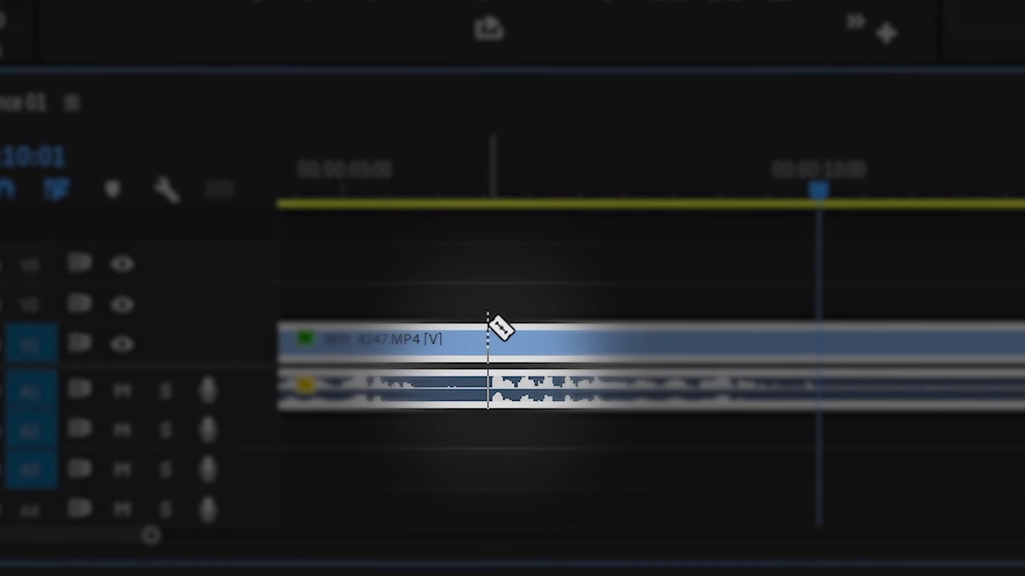
pyautogui.click(487, 326)
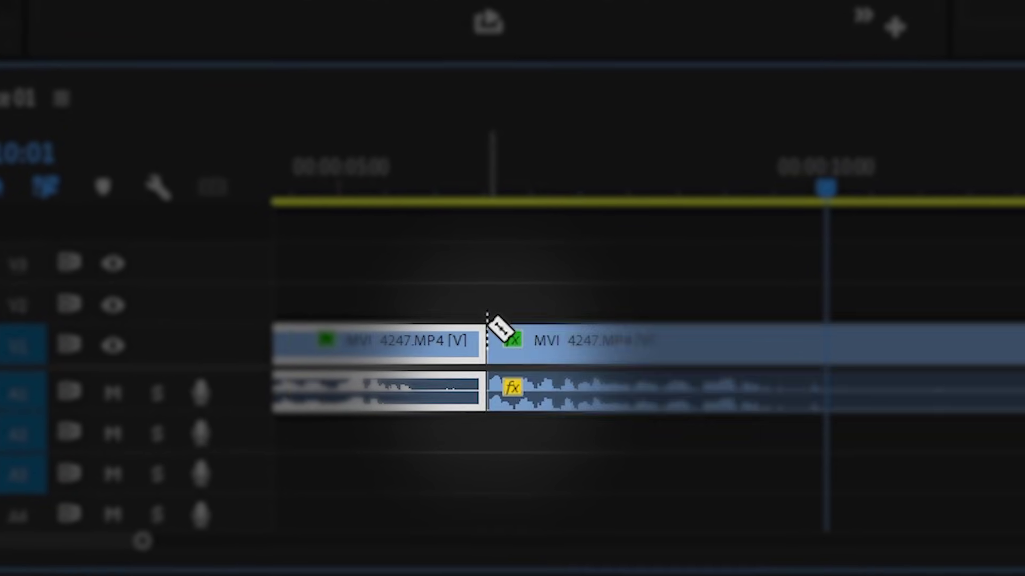
pyautogui.press('=')
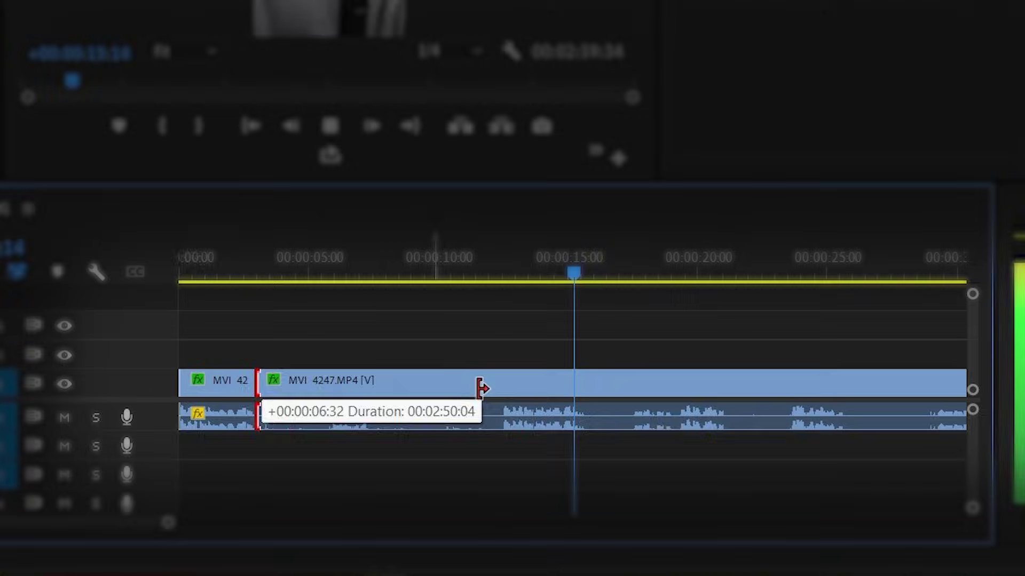
pyautogui.moveTo(480, 385); pyautogui.dragTo(632, 378)
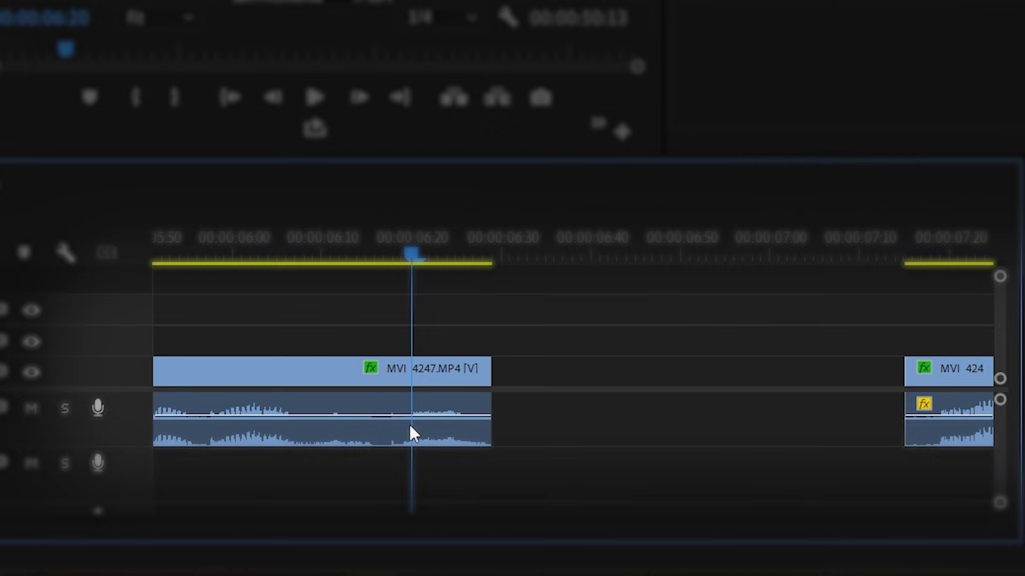
# Step: Move the next MVI 4247 clip to V2 with audio on A2, extending it earlier as a J-cut
pyautogui.click(399, 438)
pyautogui.scroll(-3, 617, 459)
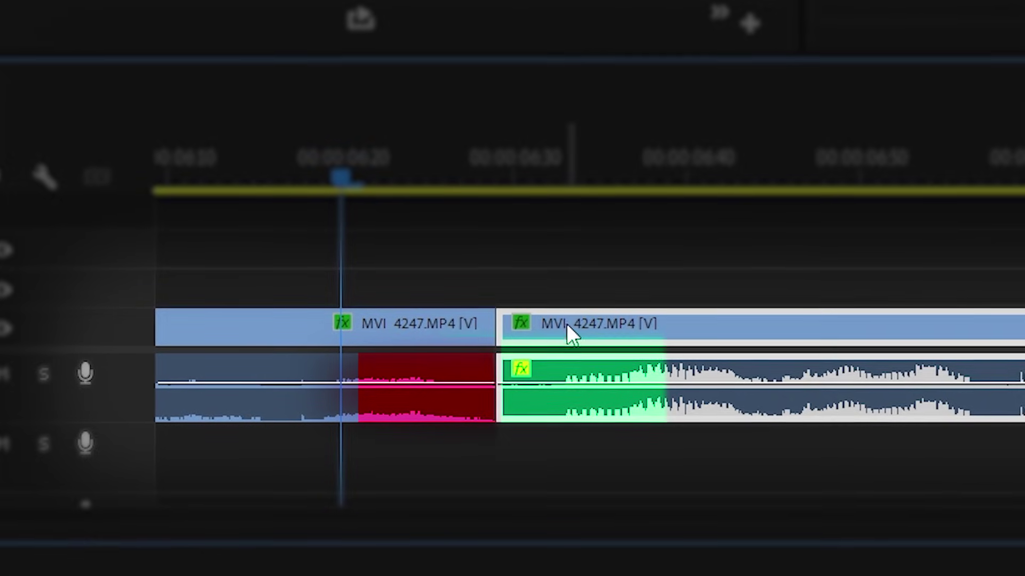
pyautogui.moveTo(565, 323); pyautogui.dragTo(485, 299)
pyautogui.click(416, 404)
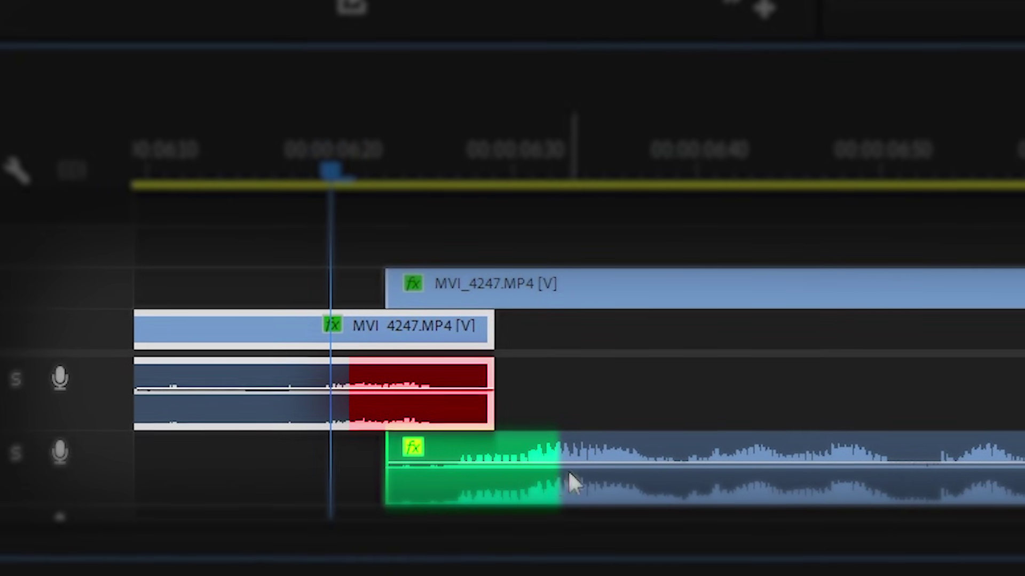
pyautogui.moveTo(385, 288); pyautogui.dragTo(560, 328)
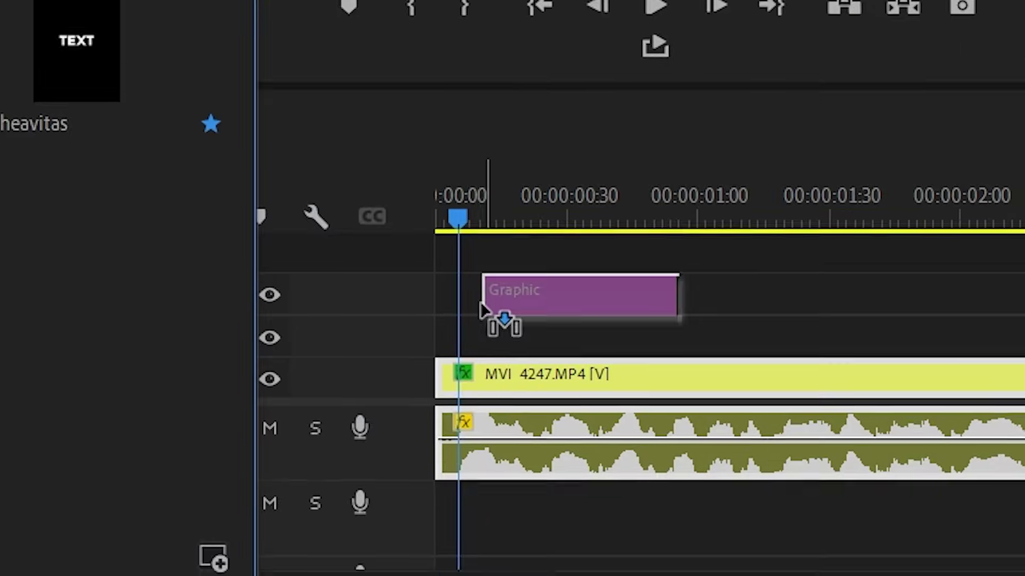
# Step: Place the glow text title on V2 and stagger HERE'S and the other word clips on upper tracks
pyautogui.moveTo(480, 308); pyautogui.dragTo(483, 336)
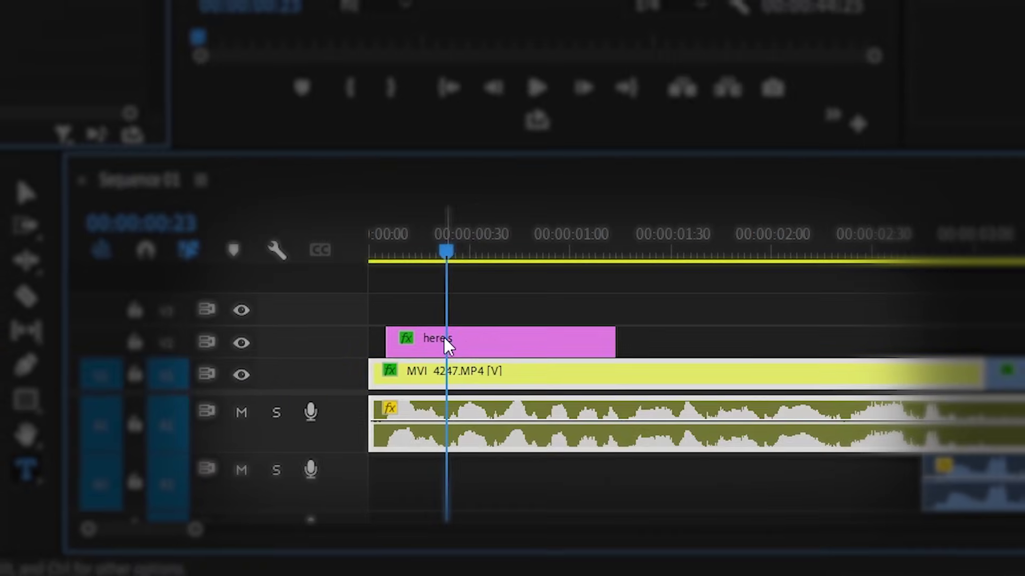
pyautogui.moveTo(367, 275); pyautogui.dragTo(437, 239)
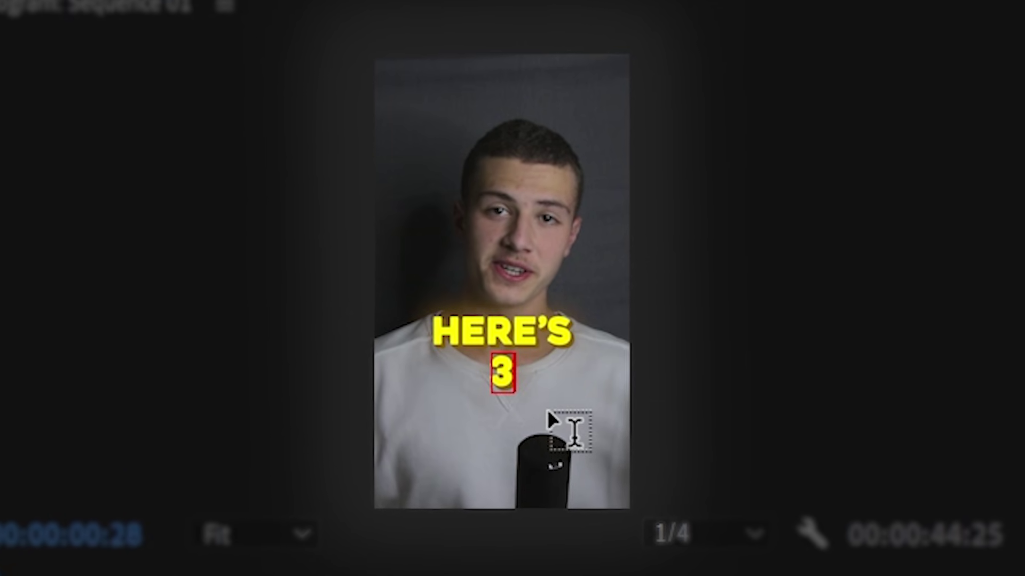
pyautogui.moveTo(502, 372); pyautogui.dragTo(508, 414)
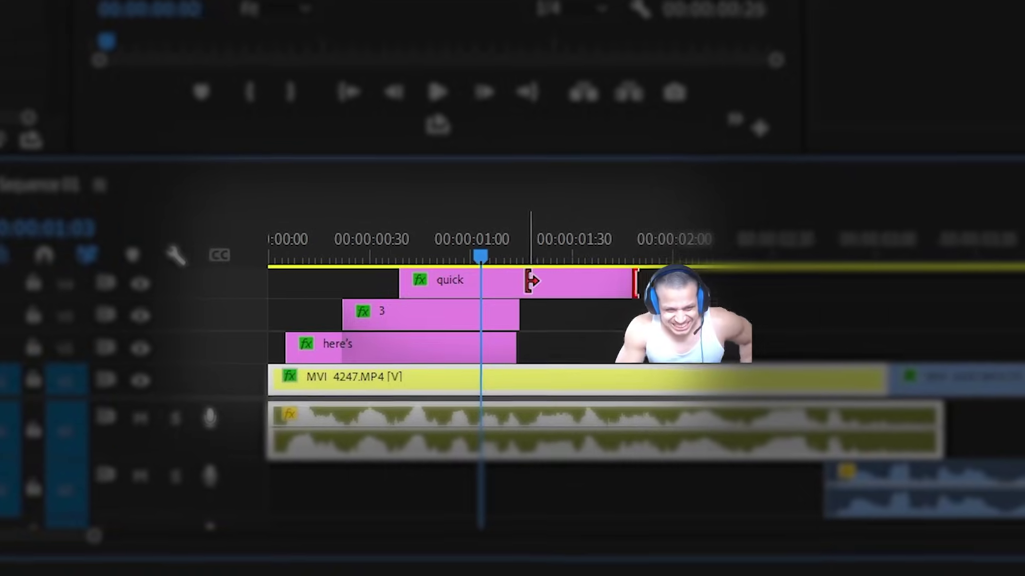
pyautogui.moveTo(531, 281); pyautogui.dragTo(506, 291)
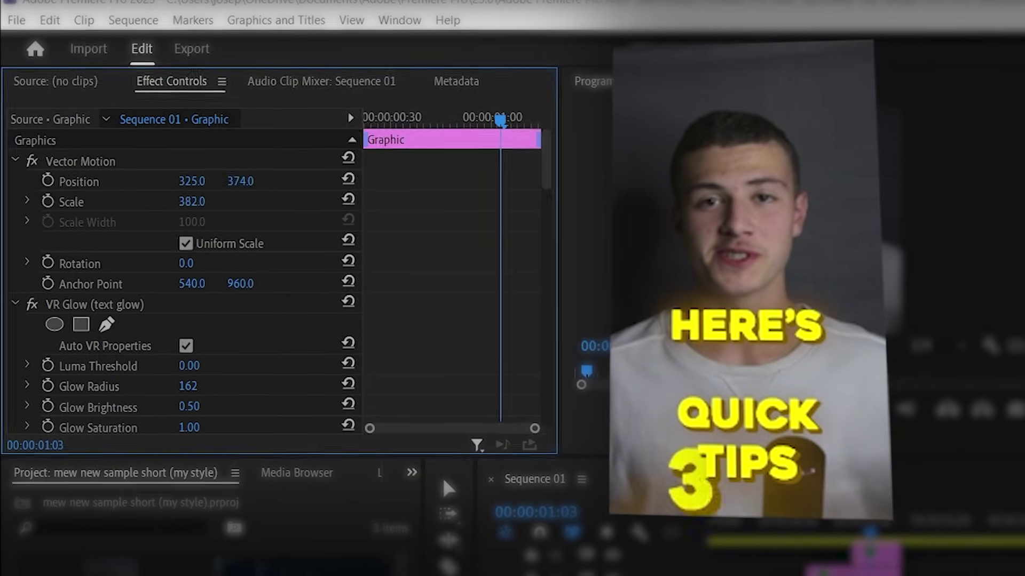
# Step: Reposition and resize the 3 and QUICK words lower in frame and pick the title's fill colour
pyautogui.moveTo(213, 184); pyautogui.dragTo(229, 173)
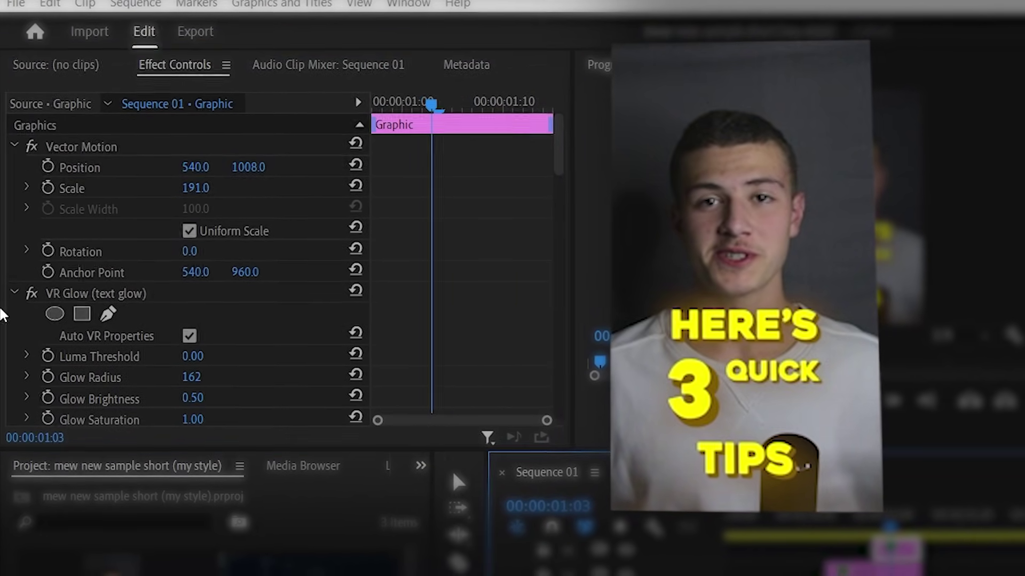
pyautogui.moveTo(230, 172); pyautogui.dragTo(234, 173)
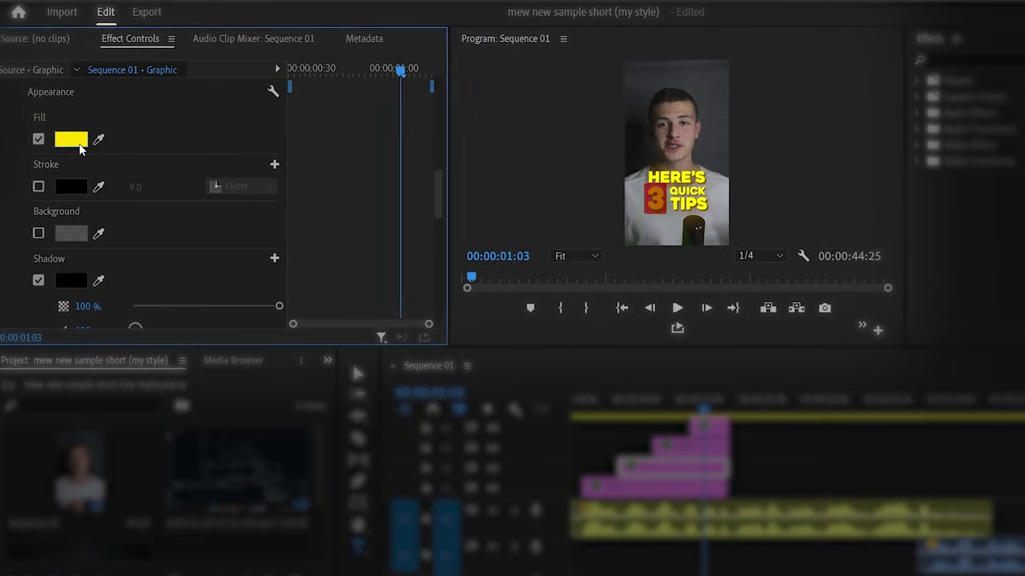
pyautogui.click(101, 137)
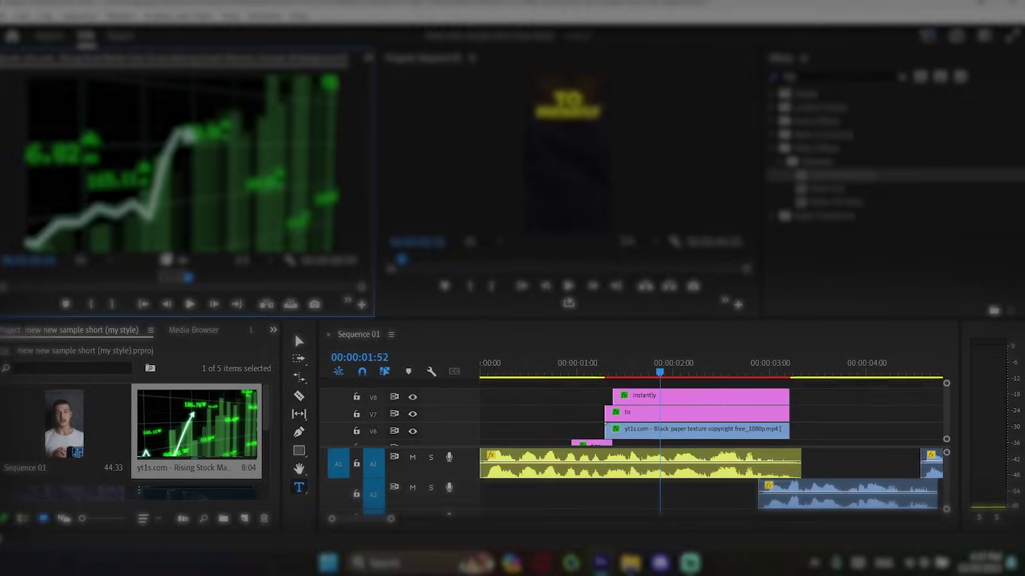
# Step: Layer the Rising Stock Market clip on the top track and slide the pexels clip toward the playhead
pyautogui.moveTo(615, 360); pyautogui.dragTo(600, 361)
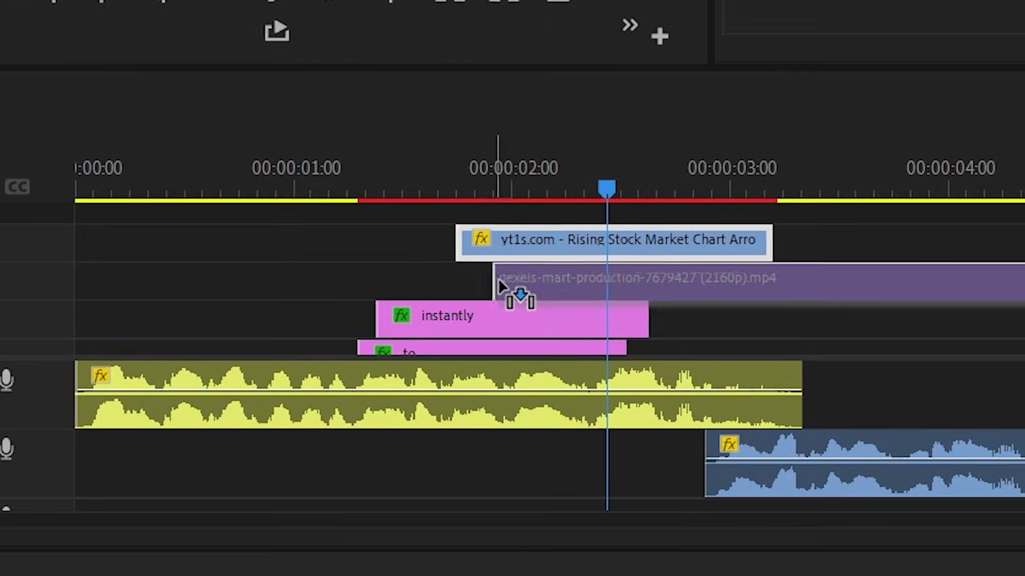
pyautogui.moveTo(515, 293); pyautogui.dragTo(517, 293)
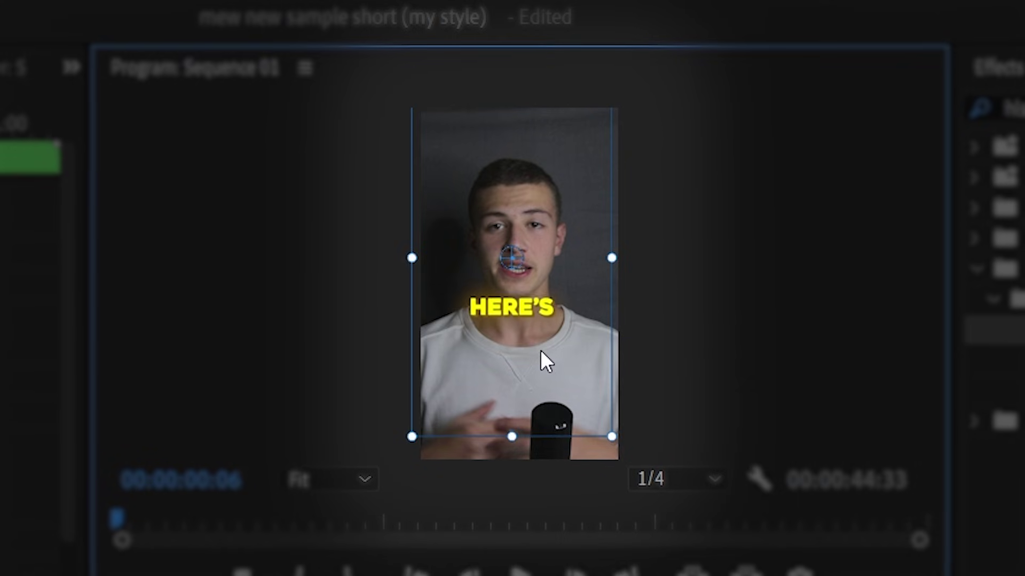
# Step: Apply the 20_Move From Bottom preset, found by searching 'move from', to the yt1s.com clip
pyautogui.press('space')
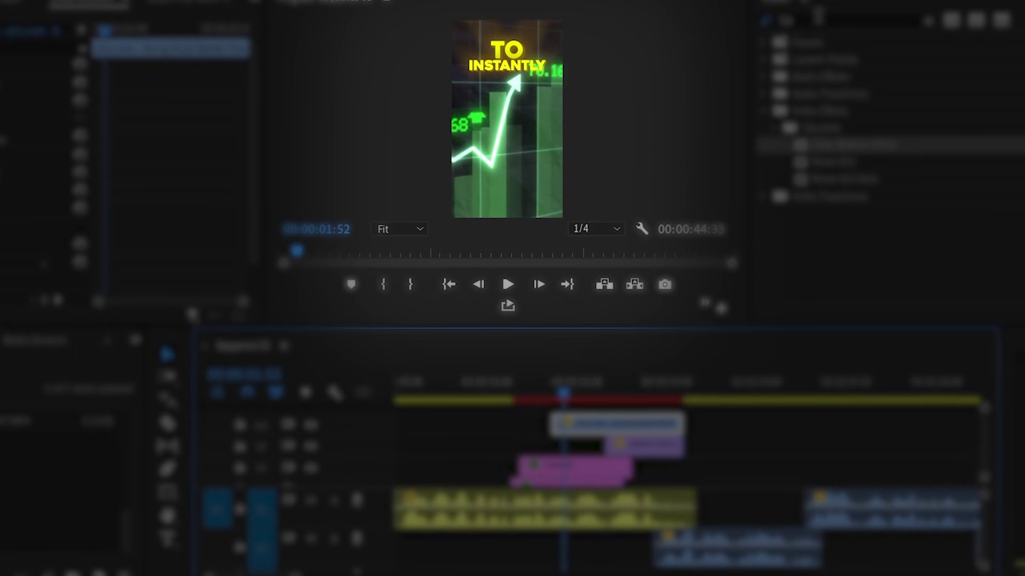
pyautogui.write('move from')
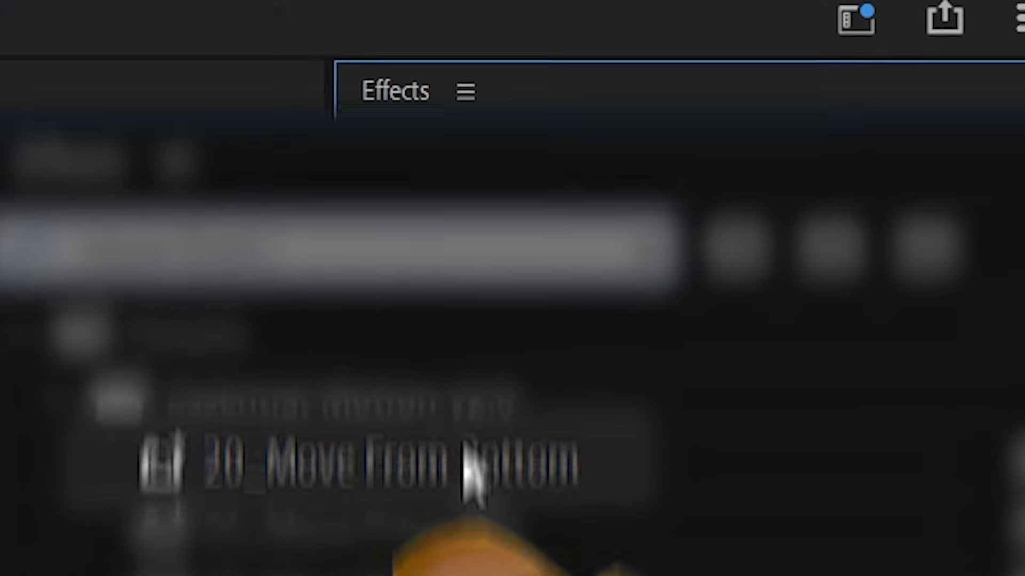
pyautogui.moveTo(421, 201); pyautogui.dragTo(134, 431)
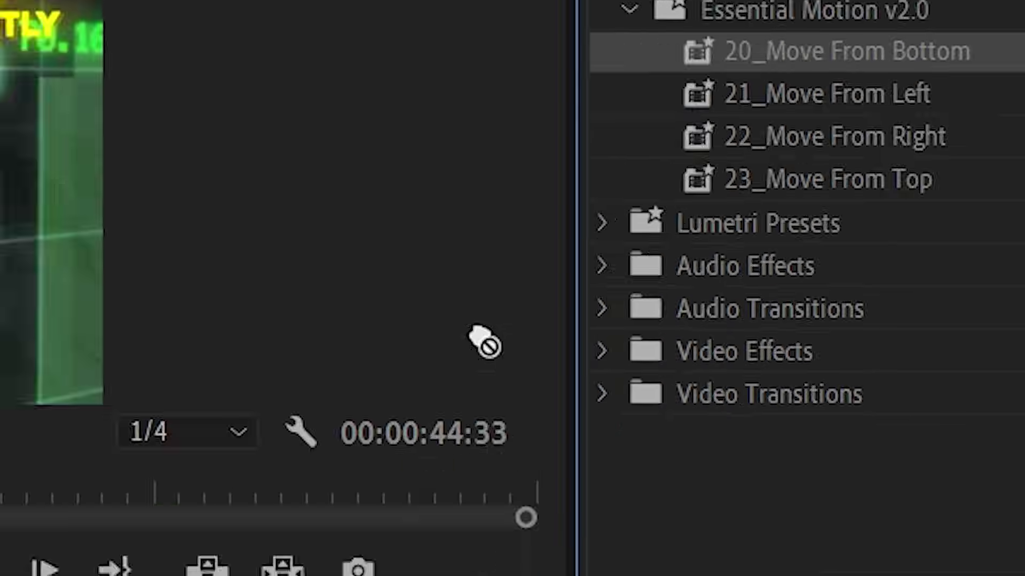
pyautogui.moveTo(484, 343); pyautogui.dragTo(518, 294)
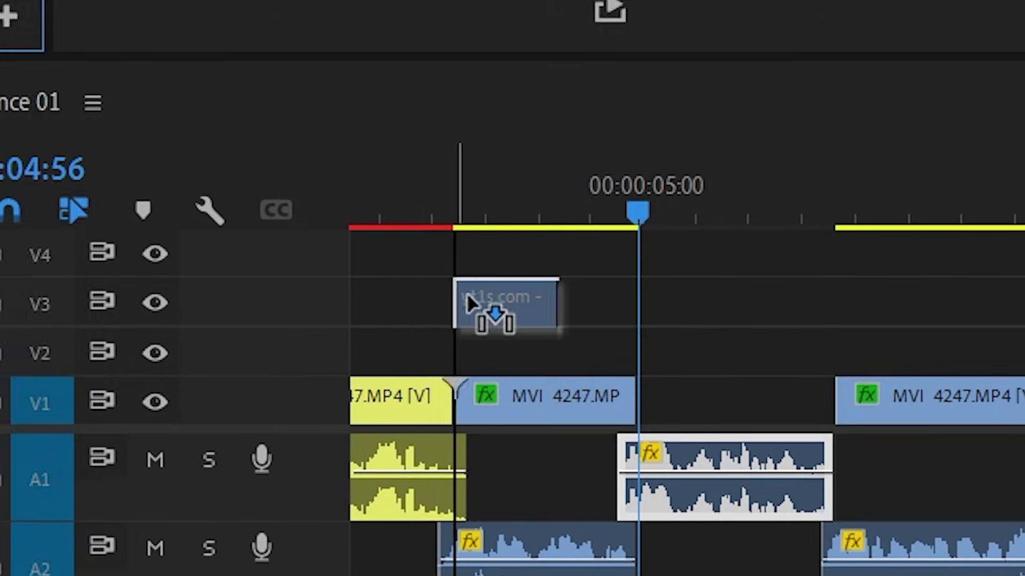
# Step: Put the yt1s.com clip on V3, add the text glow preset to the title, and place a clip after the pink title
pyautogui.moveTo(473, 302); pyautogui.dragTo(479, 303)
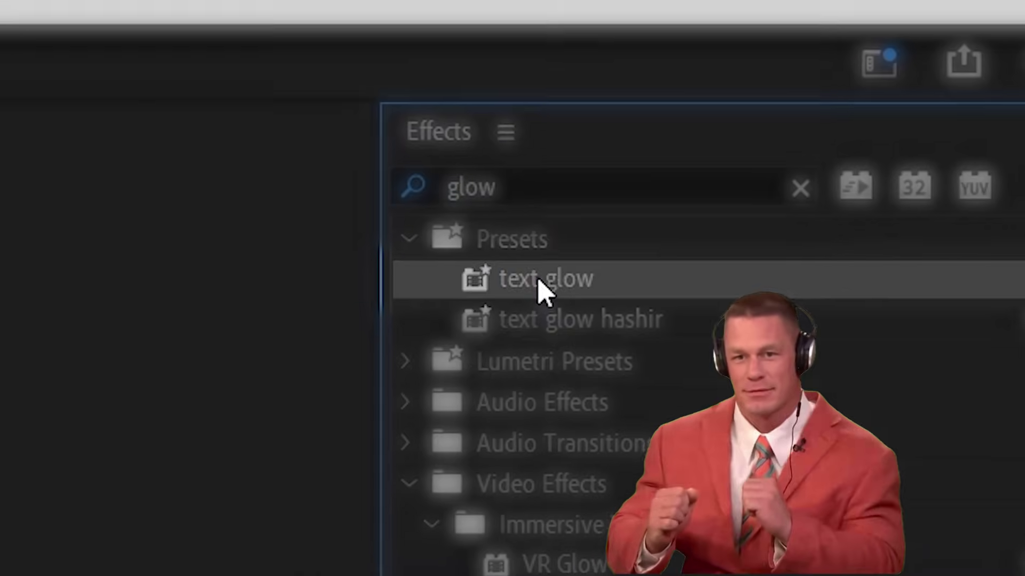
pyautogui.moveTo(538, 286); pyautogui.dragTo(527, 297)
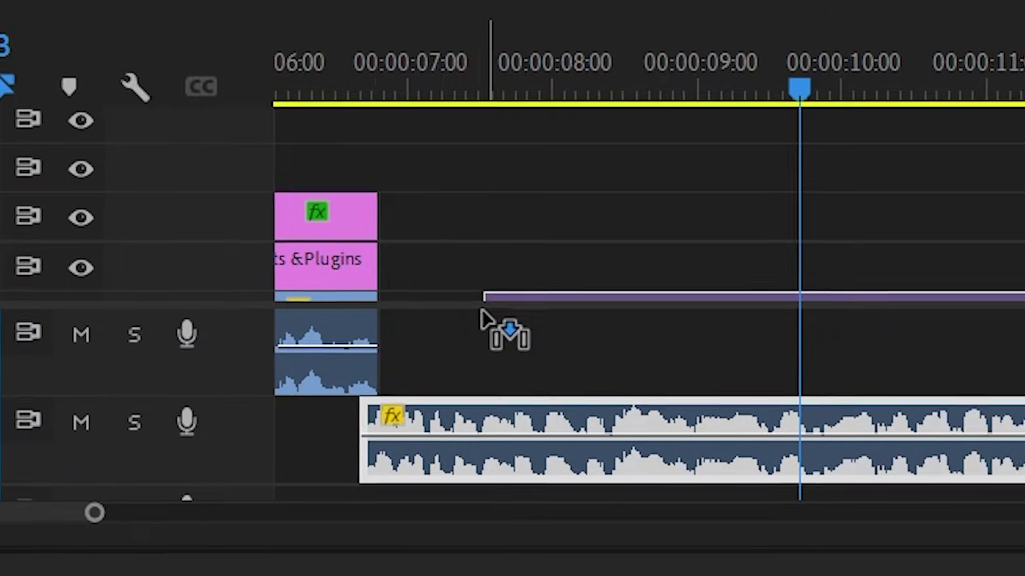
pyautogui.moveTo(482, 308); pyautogui.dragTo(399, 278)
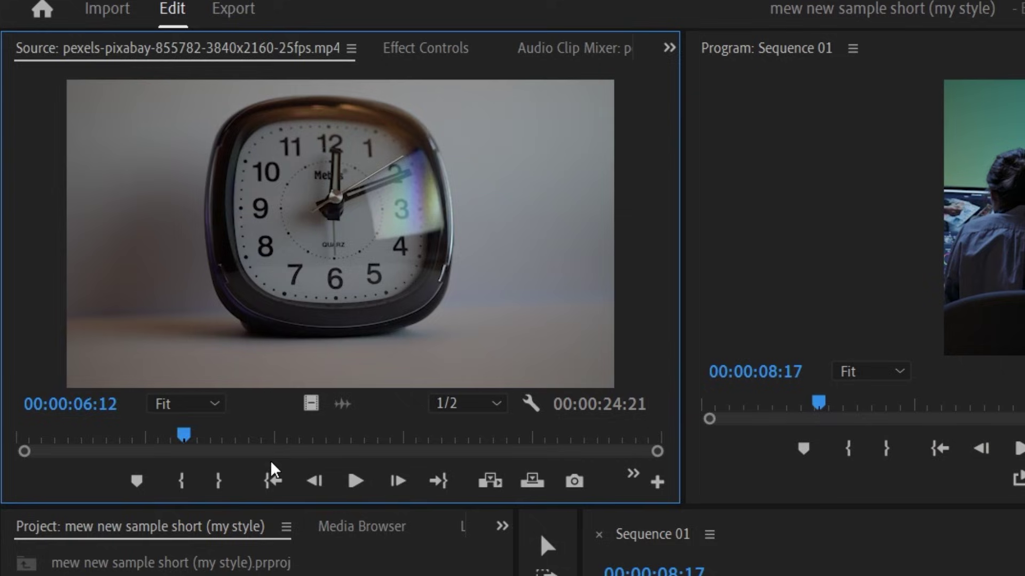
# Step: Drop the clock footage onto V4 as an overlay and apply an effect preset to it
pyautogui.click(290, 439)
pyautogui.moveTo(311, 404); pyautogui.dragTo(1024, 575)
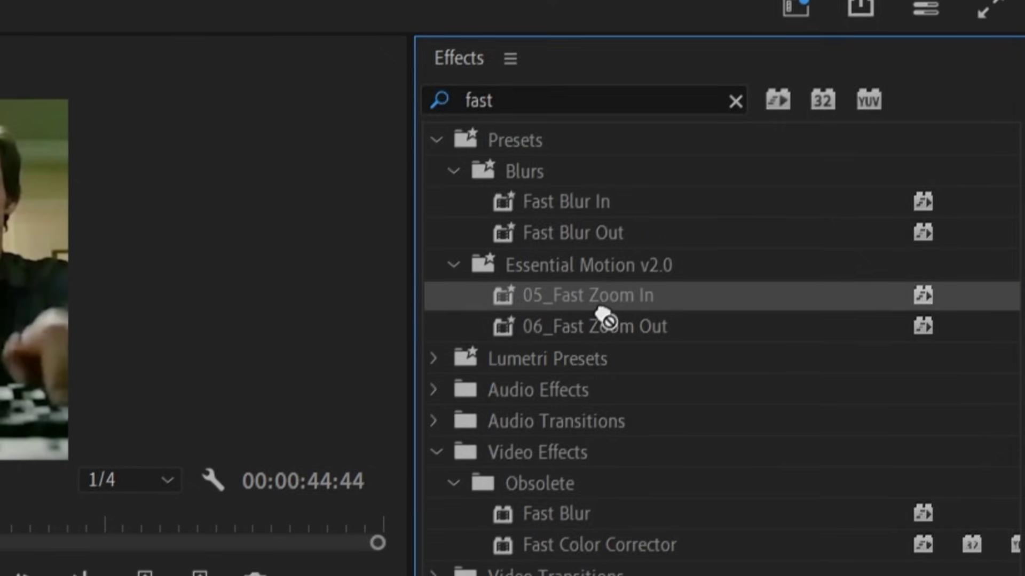
pyautogui.moveTo(606, 316); pyautogui.dragTo(480, 352)
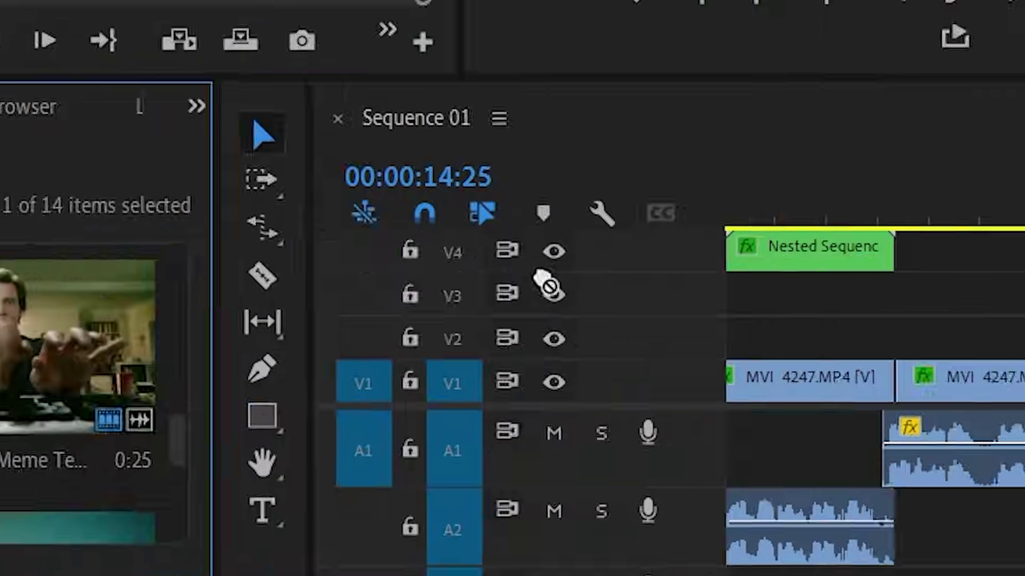
# Step: Add the new source clip, shift the #2 title group later, and retype the subtitle as 'Master the Basi'
pyautogui.moveTo(546, 282); pyautogui.dragTo(1024, 349)
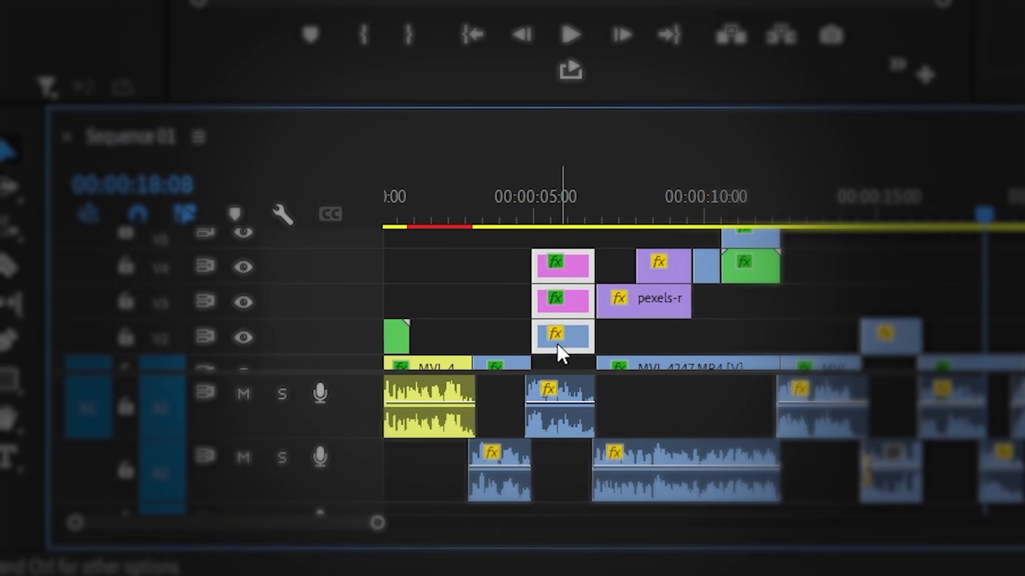
pyautogui.moveTo(560, 354); pyautogui.dragTo(524, 317)
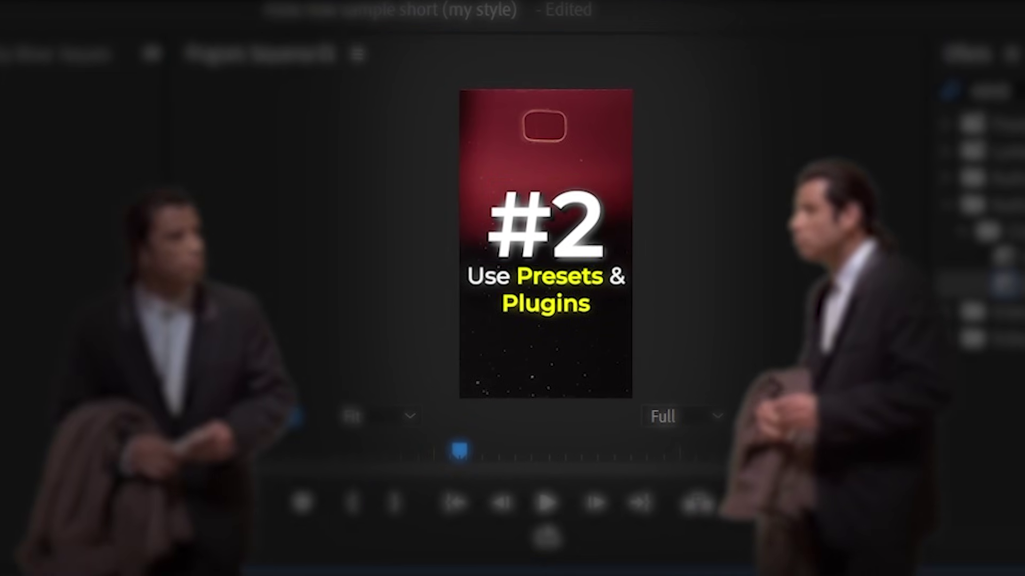
pyautogui.write('Master the B')
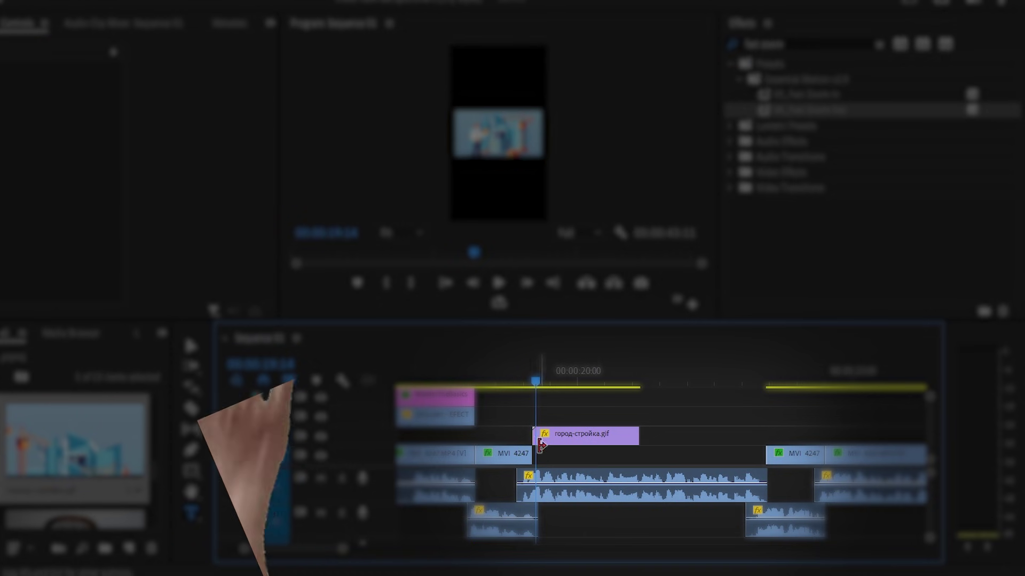
# Step: Search Effects for 'move to bottom', stagger the single-word text clips, and add the GIF above them
pyautogui.write('move from')
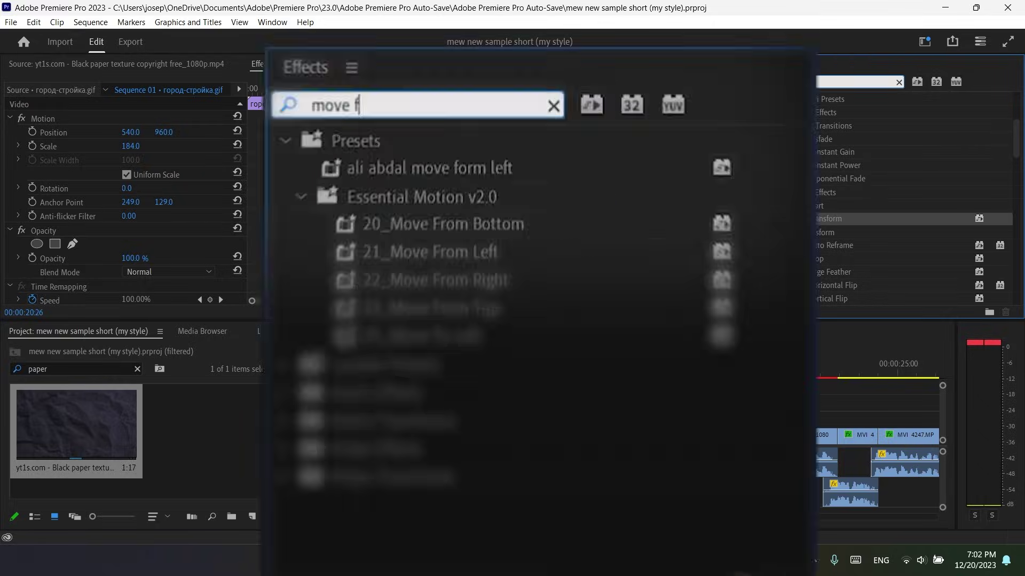
pyautogui.press('BackSpace')
pyautogui.write('to bottom')
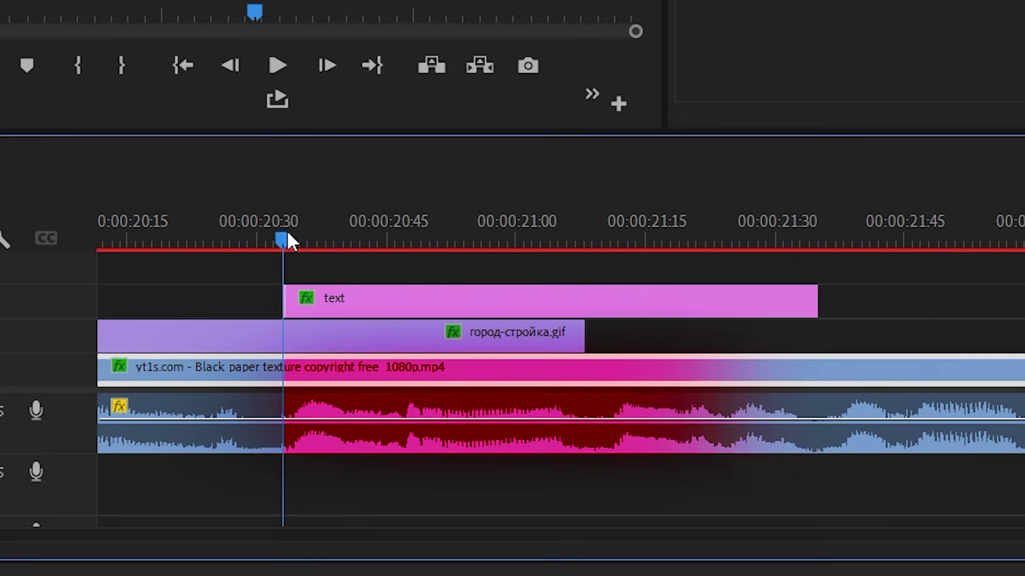
pyautogui.moveTo(286, 235); pyautogui.dragTo(561, 368)
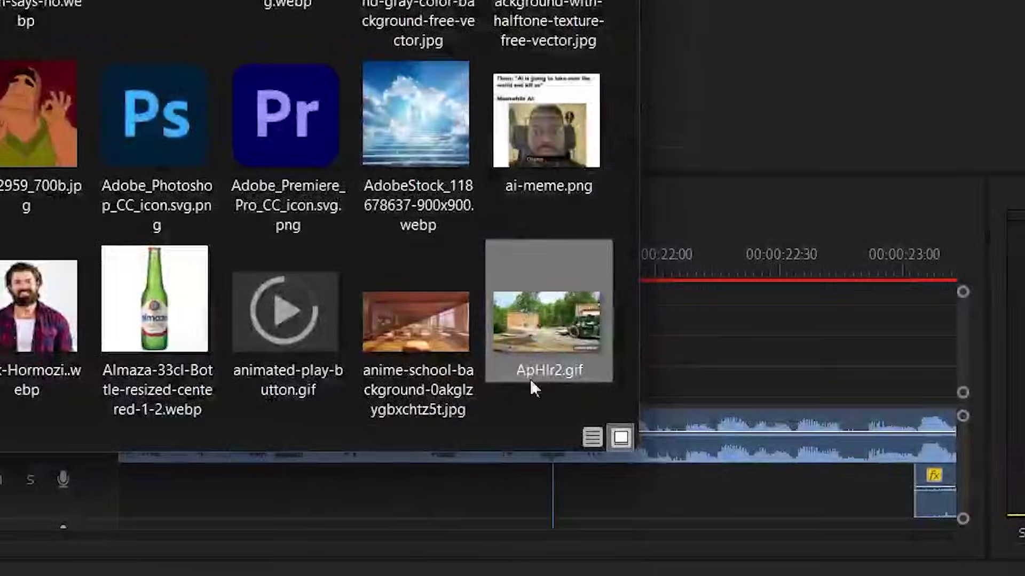
pyautogui.moveTo(531, 384); pyautogui.dragTo(236, 224)
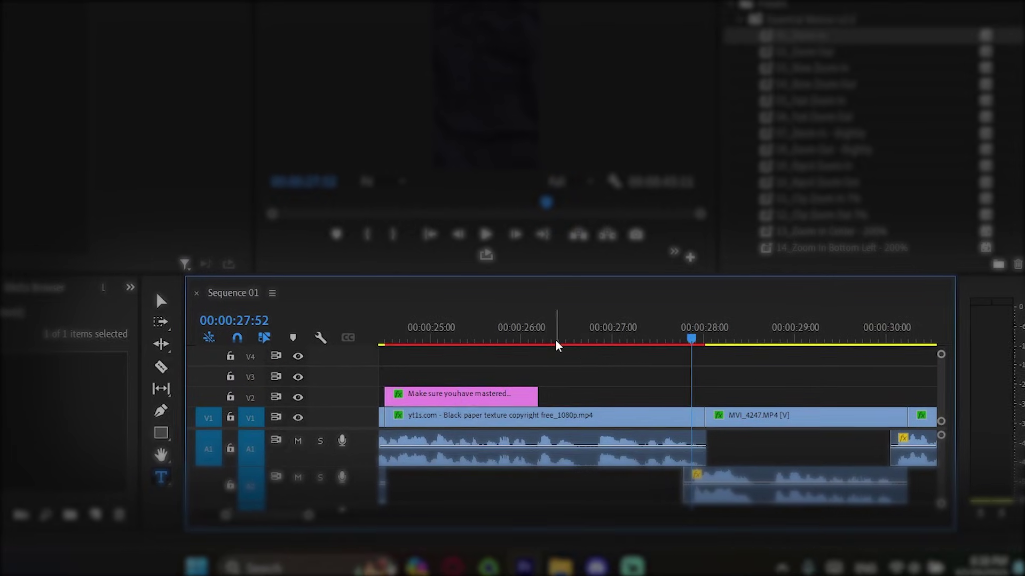
# Step: Add the scissors icon image from the file window to the timeline at the playhead
pyautogui.click(536, 330)
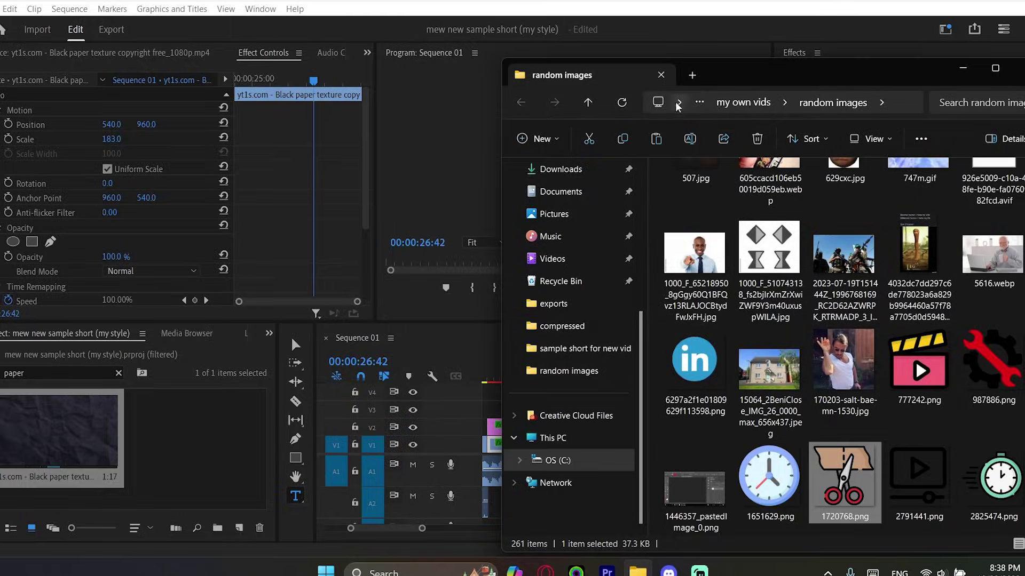
pyautogui.moveTo(693, 86); pyautogui.dragTo(219, 123)
pyautogui.moveTo(339, 501); pyautogui.dragTo(807, 401)
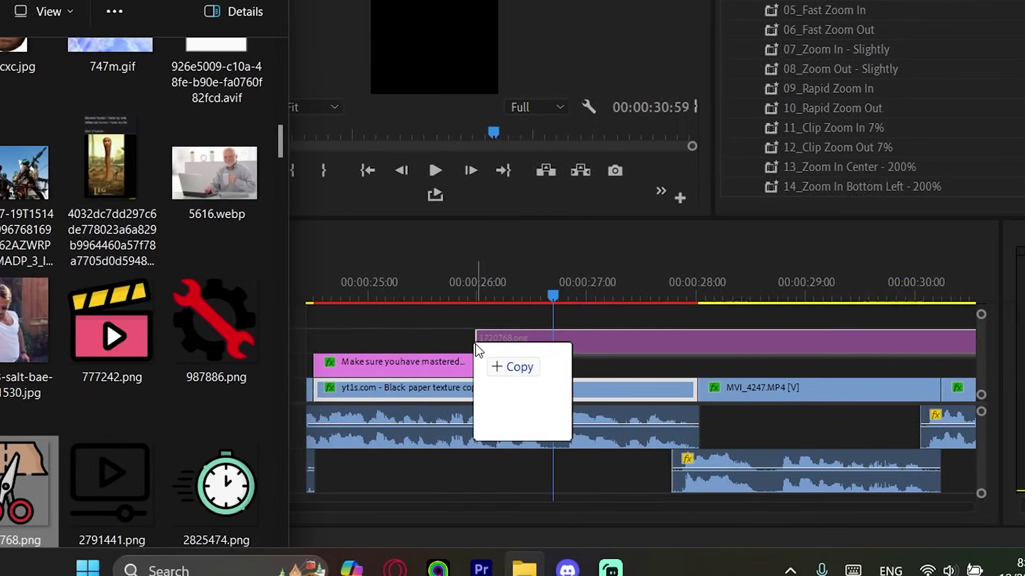
# Step: Nest the scissors and clock icon clips as Nested Sequence 04 and 05
pyautogui.rightClick(982, 396)
pyautogui.click(517, 305)
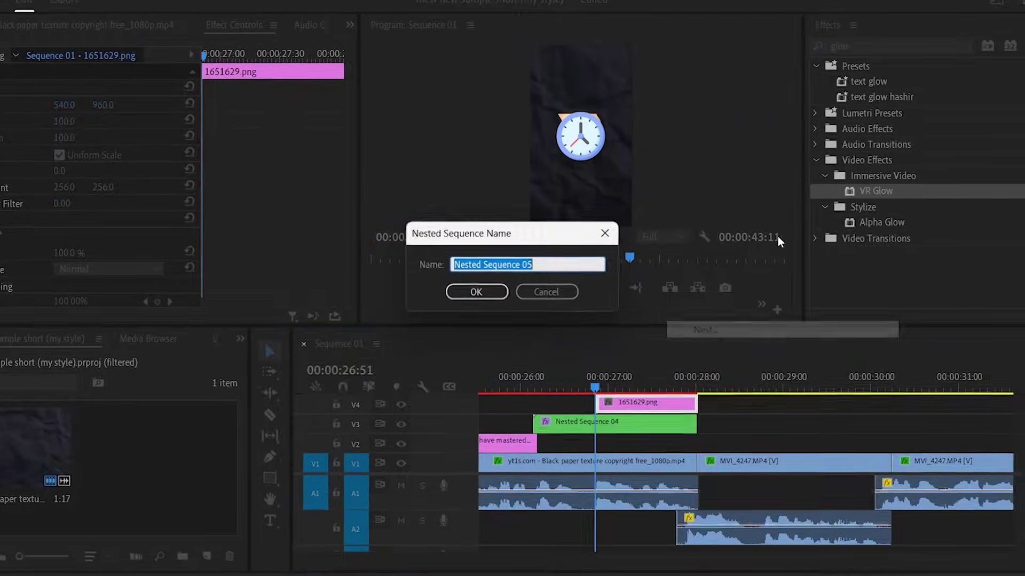
pyautogui.press('Return')
pyautogui.click(642, 410)
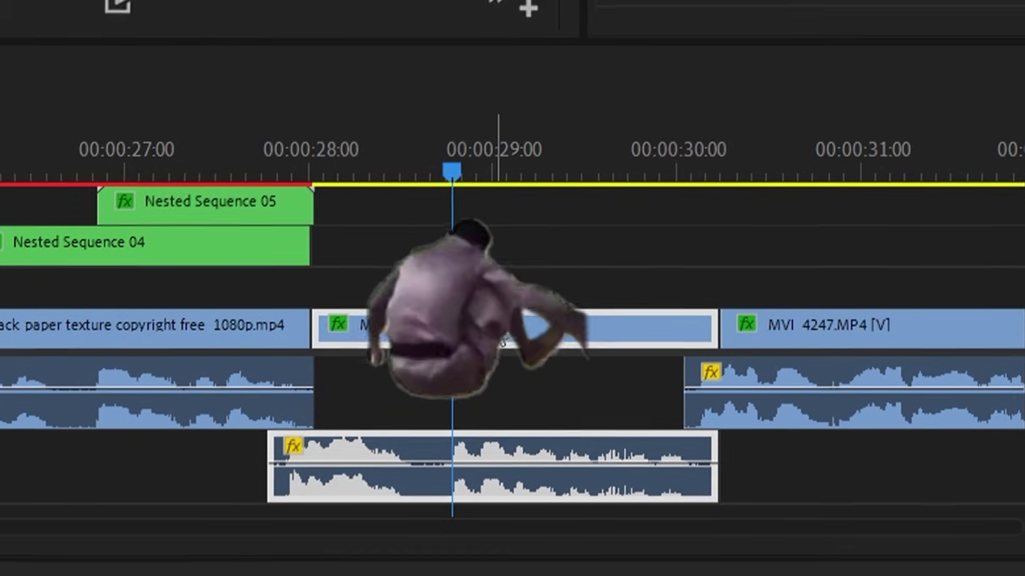
# Step: Nest the MVI 4247 clip near 00:00:29 and apply the 10_Rapid Zoom Out preset to it
pyautogui.rightClick(503, 309)
pyautogui.click(519, 322)
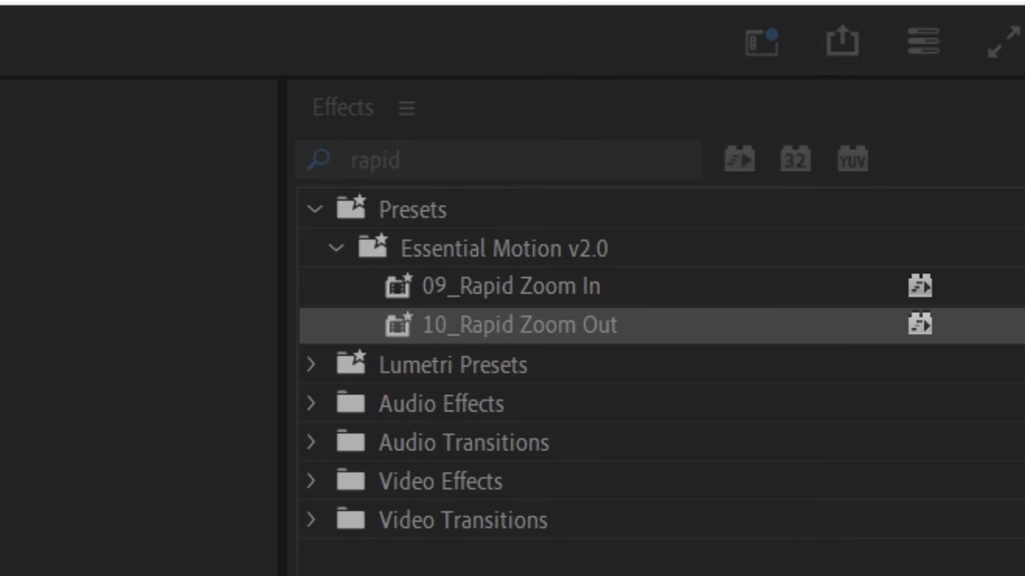
pyautogui.moveTo(515, 327); pyautogui.dragTo(433, 275)
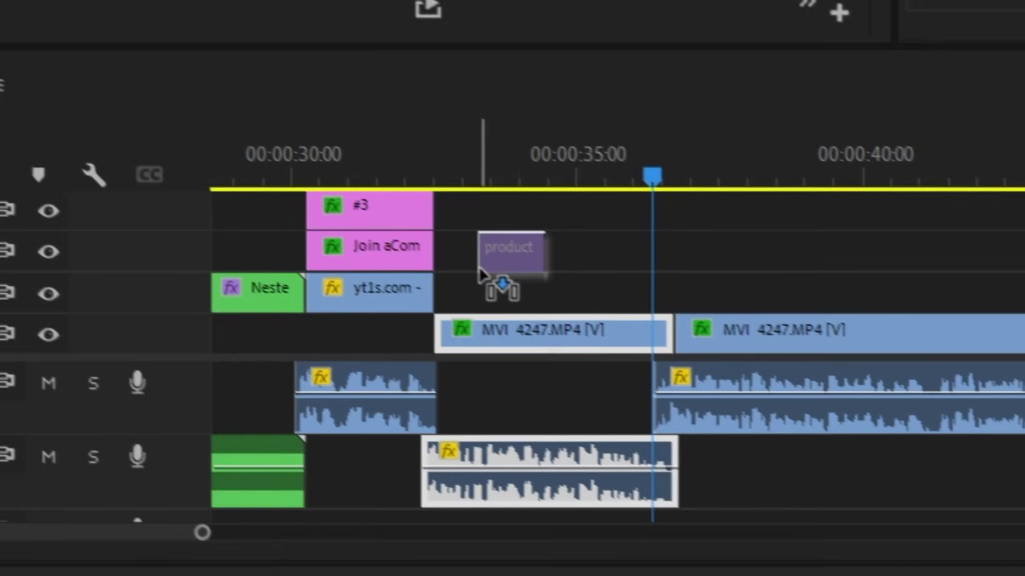
# Step: Place the product clip on V3 and video (1080p) (3).mp4 above the talking-head footage
pyautogui.moveTo(479, 267); pyautogui.dragTo(427, 276)
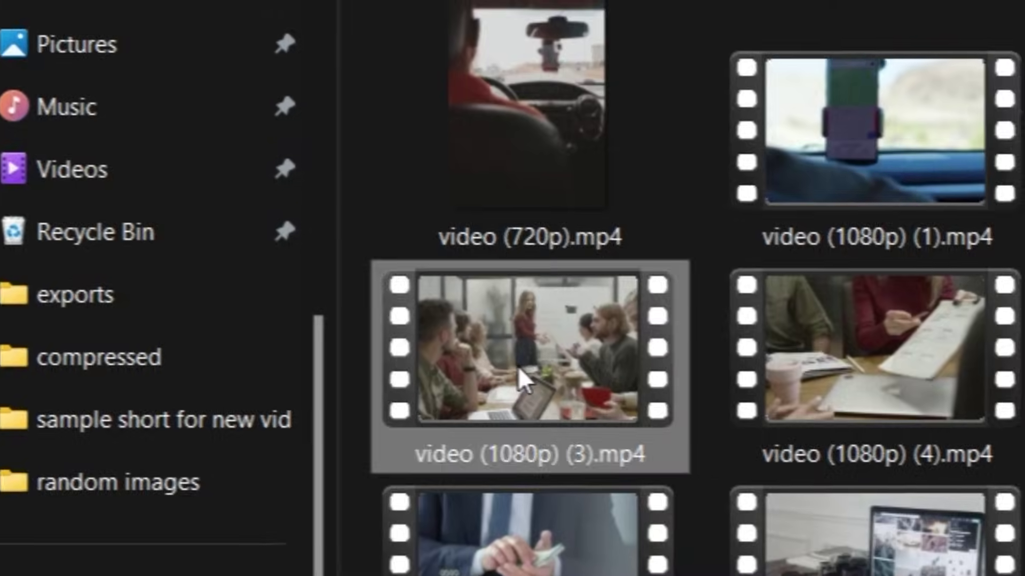
pyautogui.moveTo(517, 366); pyautogui.dragTo(608, 341)
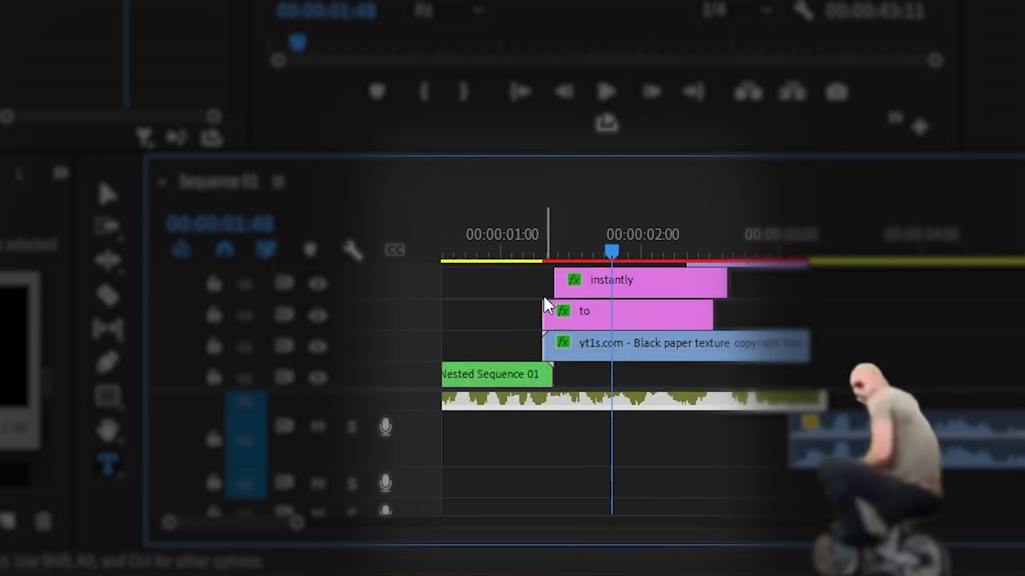
# Step: Blend a grunge overlay in Screen mode, add a whip preset near 00:00:03:15, and place two more grunge clips
pyautogui.moveTo(485, 248); pyautogui.dragTo(548, 246)
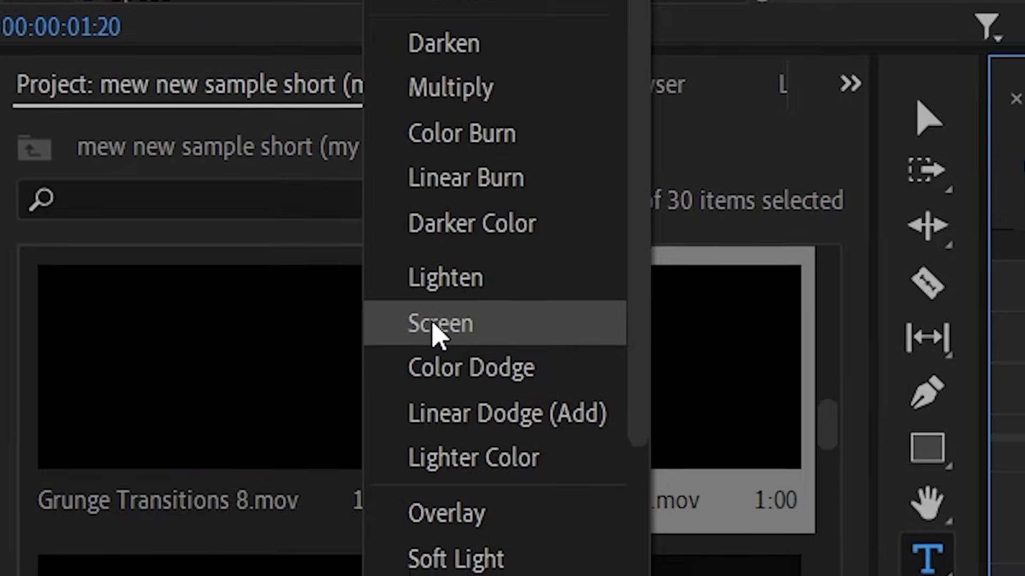
pyautogui.click(436, 324)
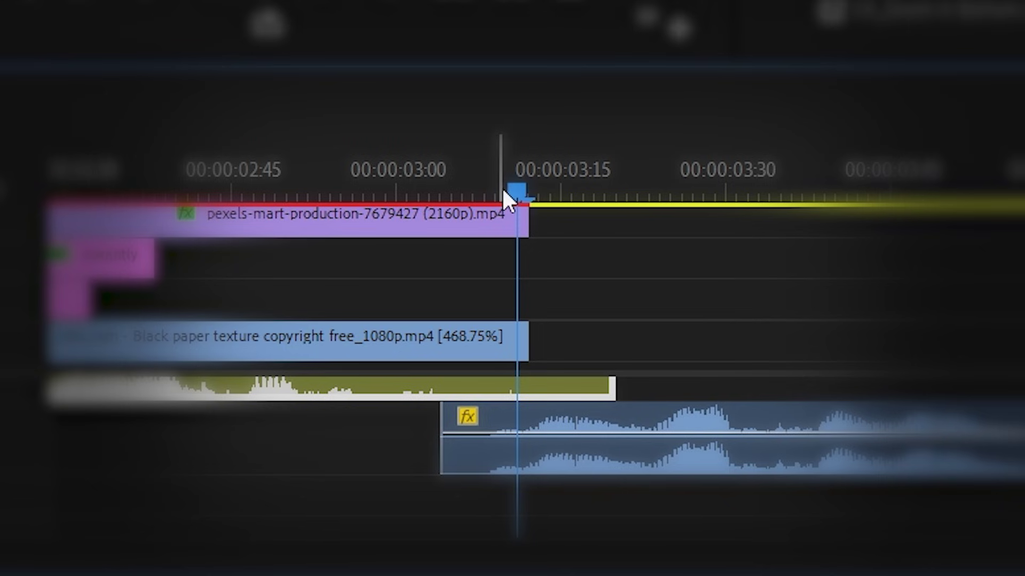
pyautogui.moveTo(504, 197); pyautogui.dragTo(613, 198)
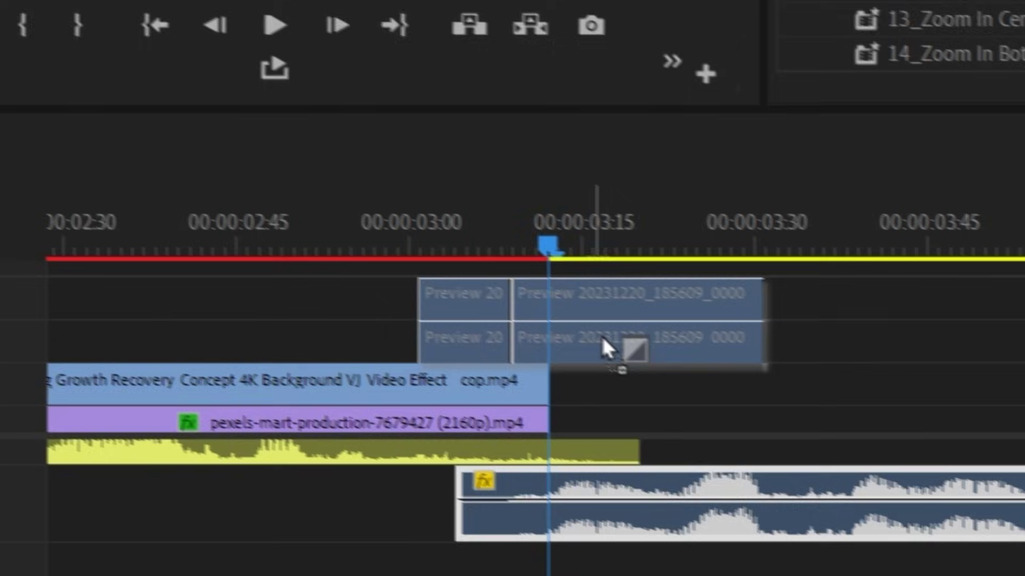
pyautogui.moveTo(601, 335); pyautogui.dragTo(603, 336)
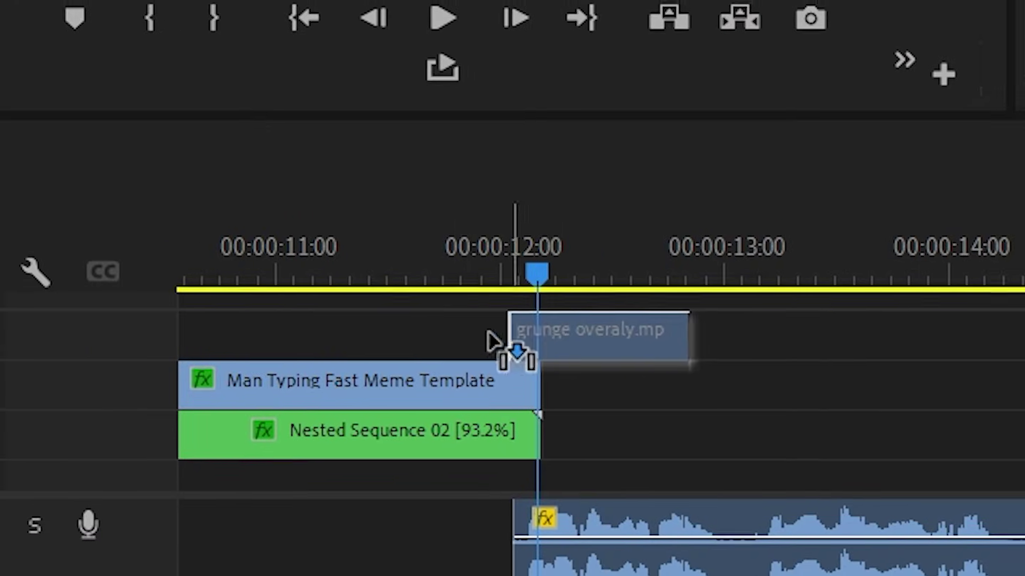
pyautogui.moveTo(494, 343); pyautogui.dragTo(587, 334)
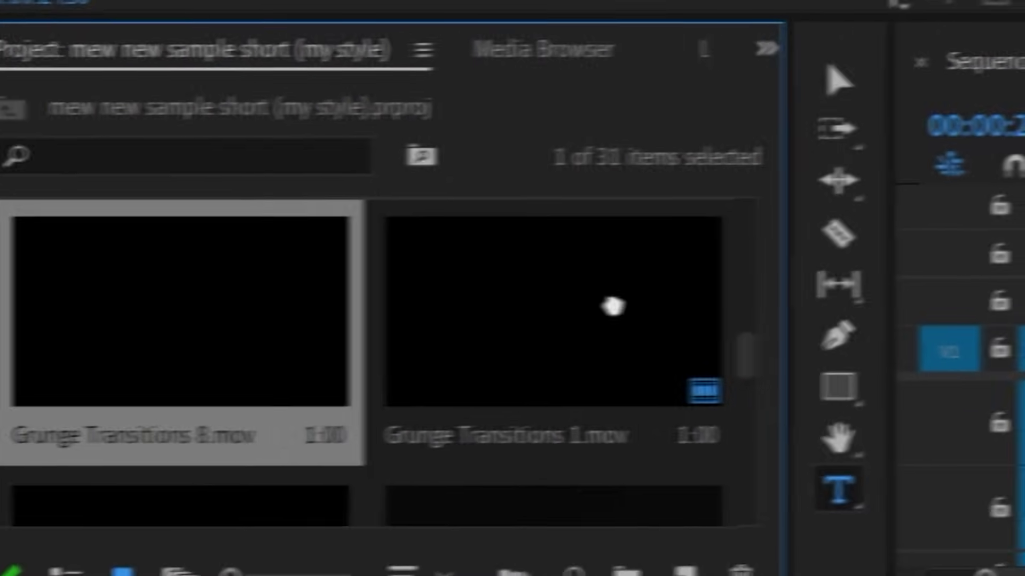
pyautogui.moveTo(610, 304); pyautogui.dragTo(414, 354)
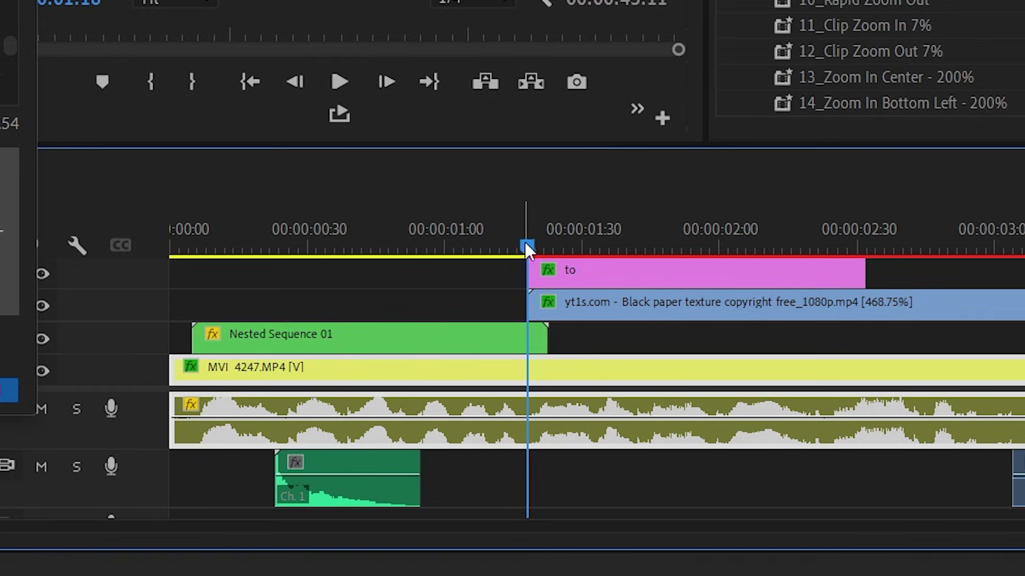
# Step: Drop a sound effect at the 00:00:05 cut and preview it
pyautogui.scroll(5, 555, 268)
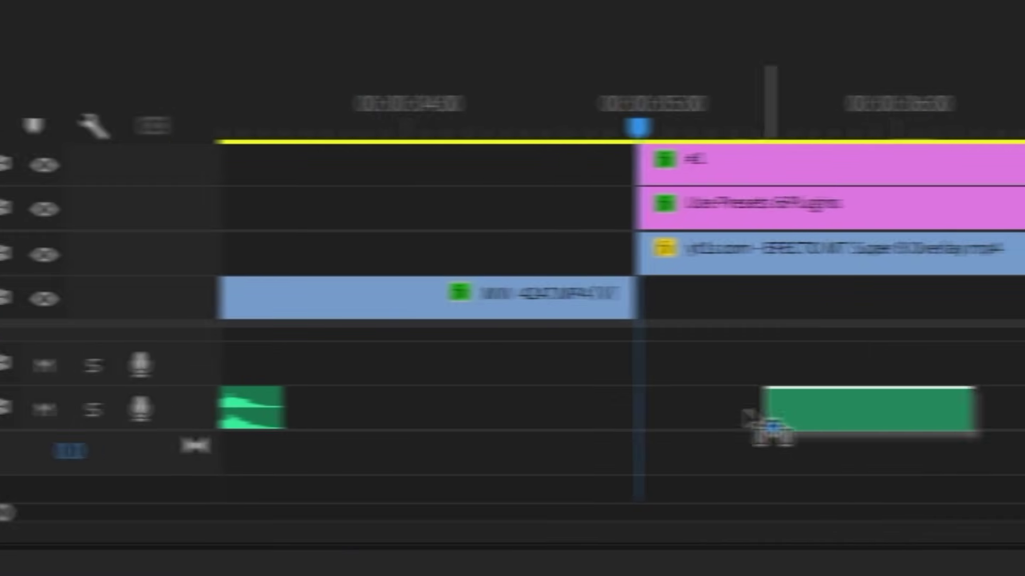
pyautogui.moveTo(766, 423); pyautogui.dragTo(510, 376)
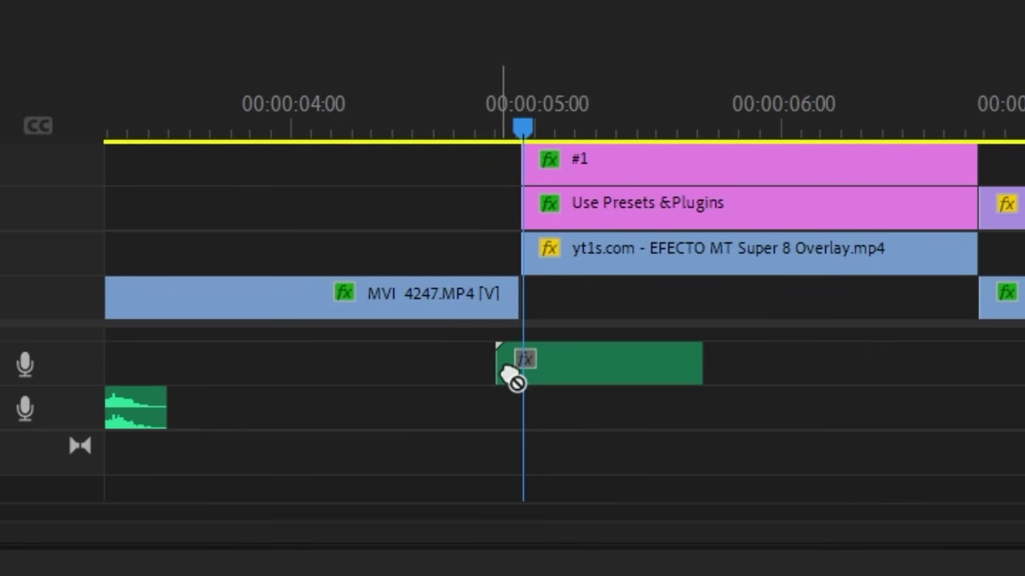
pyautogui.moveTo(598, 366); pyautogui.dragTo(598, 369)
pyautogui.press('space')
pyautogui.press('-')
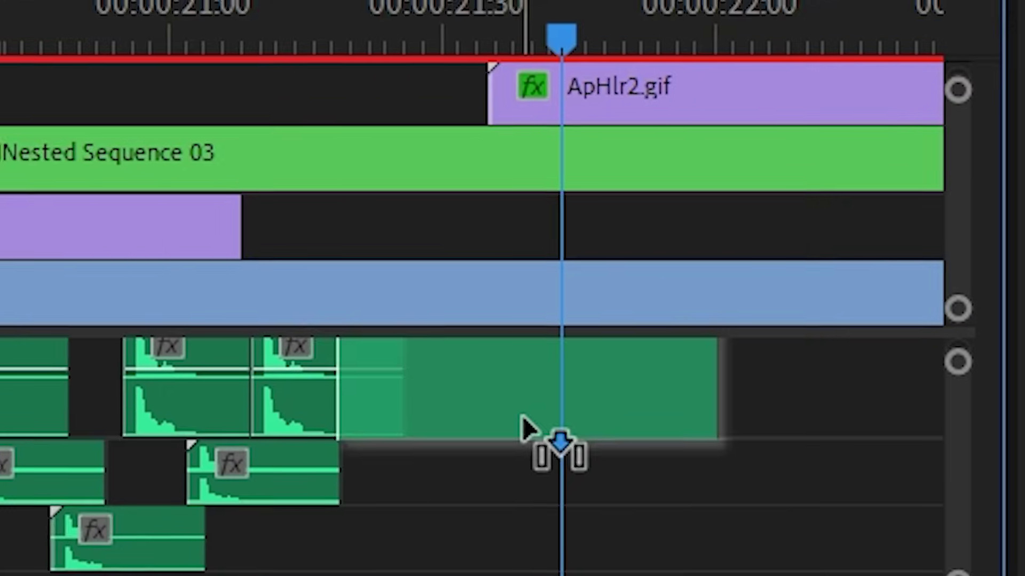
# Step: Add another sound effect on track A2 at the playhead, nudged slightly earlier
pyautogui.moveTo(523, 427)
pyautogui.mouseDown()
pyautogui.moveTo(616, 505)
pyautogui.moveTo(599, 499)
pyautogui.mouseUp()
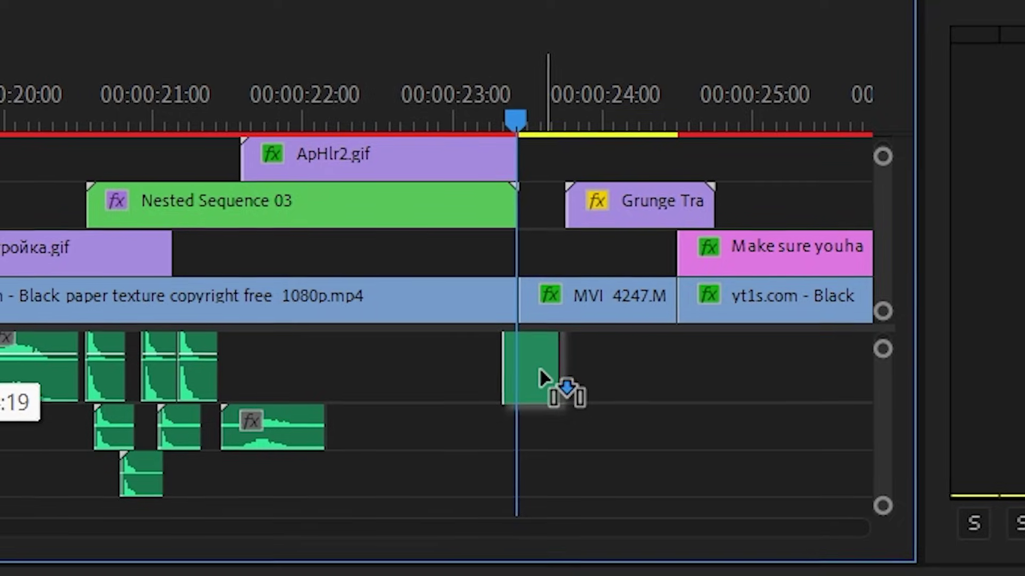
pyautogui.moveTo(539, 367); pyautogui.dragTo(539, 368)
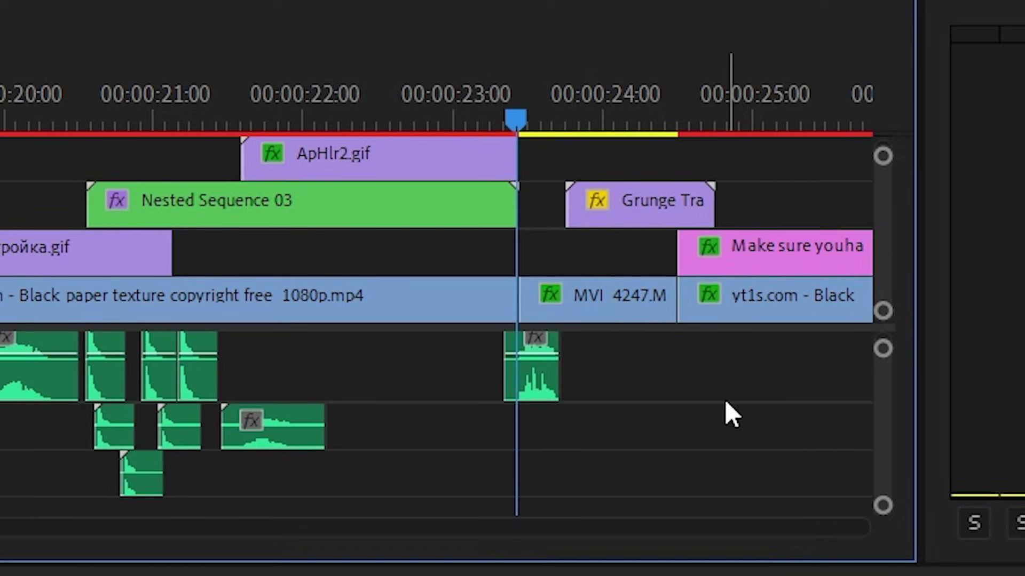
pyautogui.press('`')
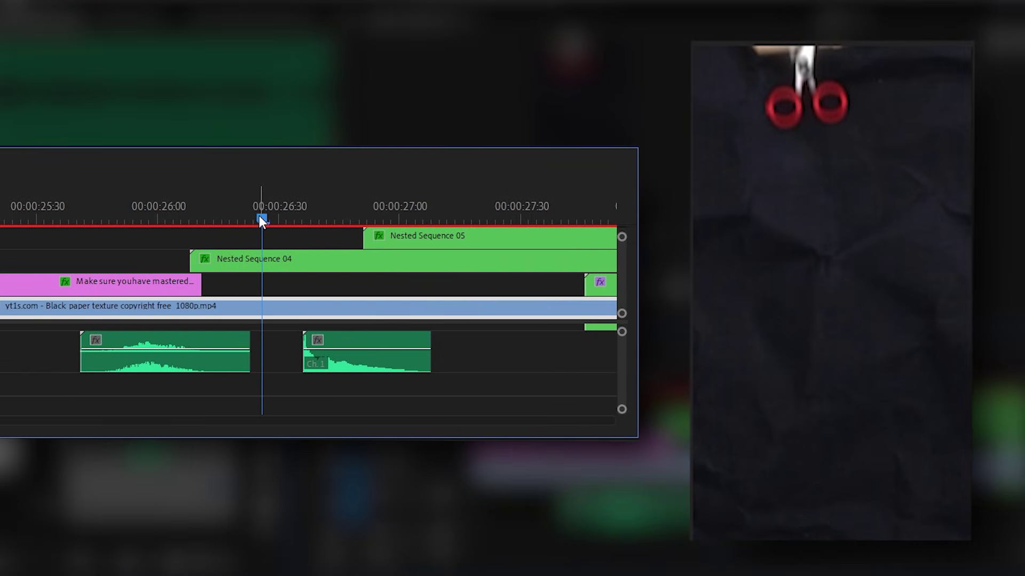
pyautogui.moveTo(374, 366); pyautogui.dragTo(302, 362)
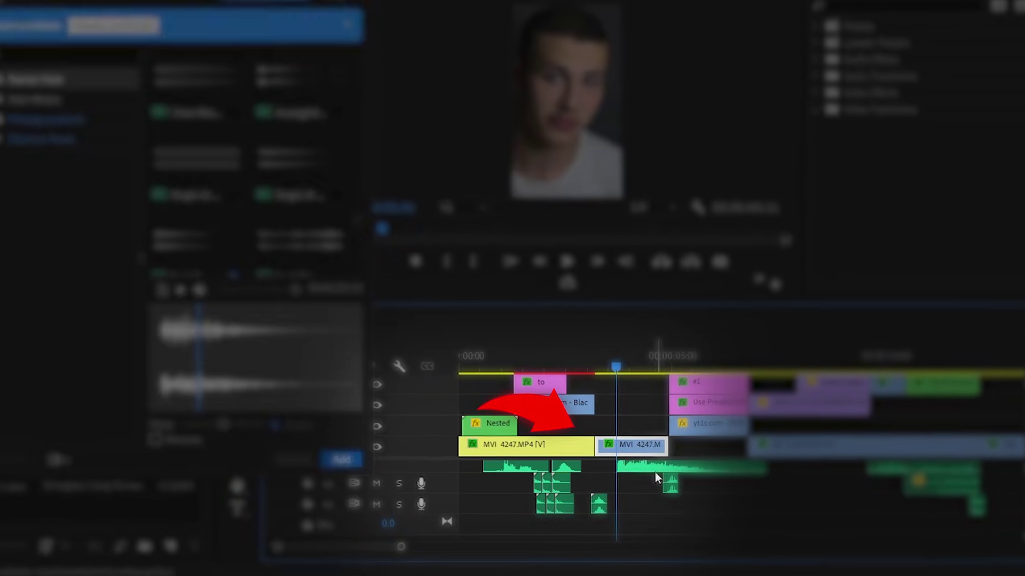
# Step: Apply a new speed/duration to the first MVI 4247 clip
pyautogui.rightClick(640, 449)
pyautogui.click(683, 324)
pyautogui.click(400, 276)
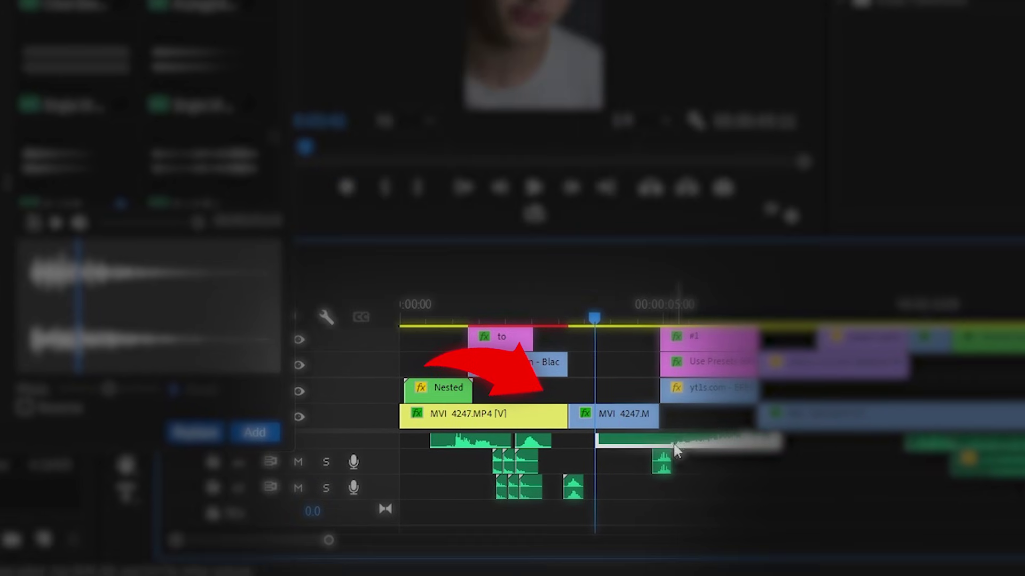
# Step: Extend the next shot's audio under the previous clip as a J-cut, zoomed in on the cut
pyautogui.moveTo(394, 464); pyautogui.dragTo(535, 469)
pyautogui.press('=')
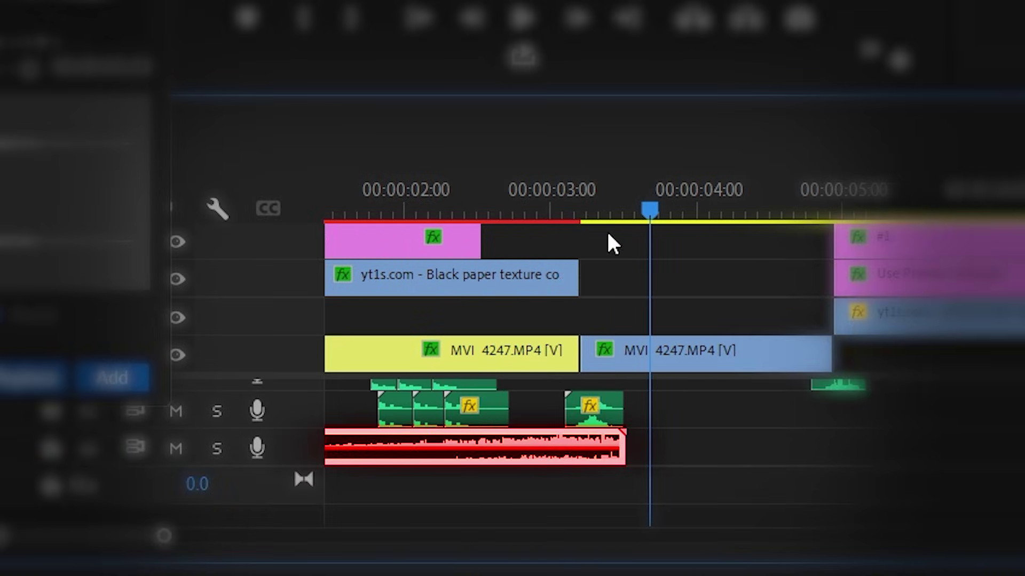
pyautogui.click(585, 206)
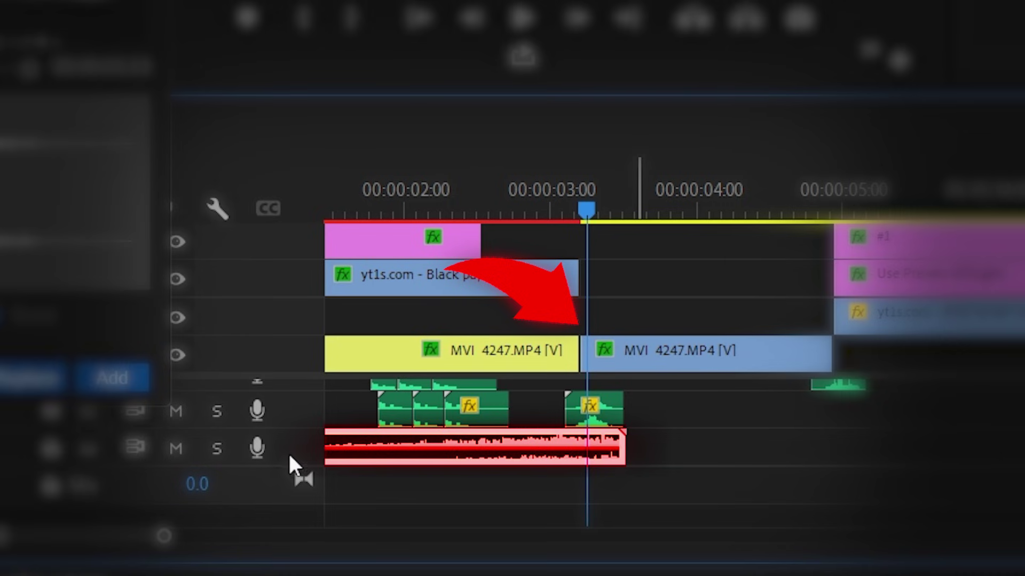